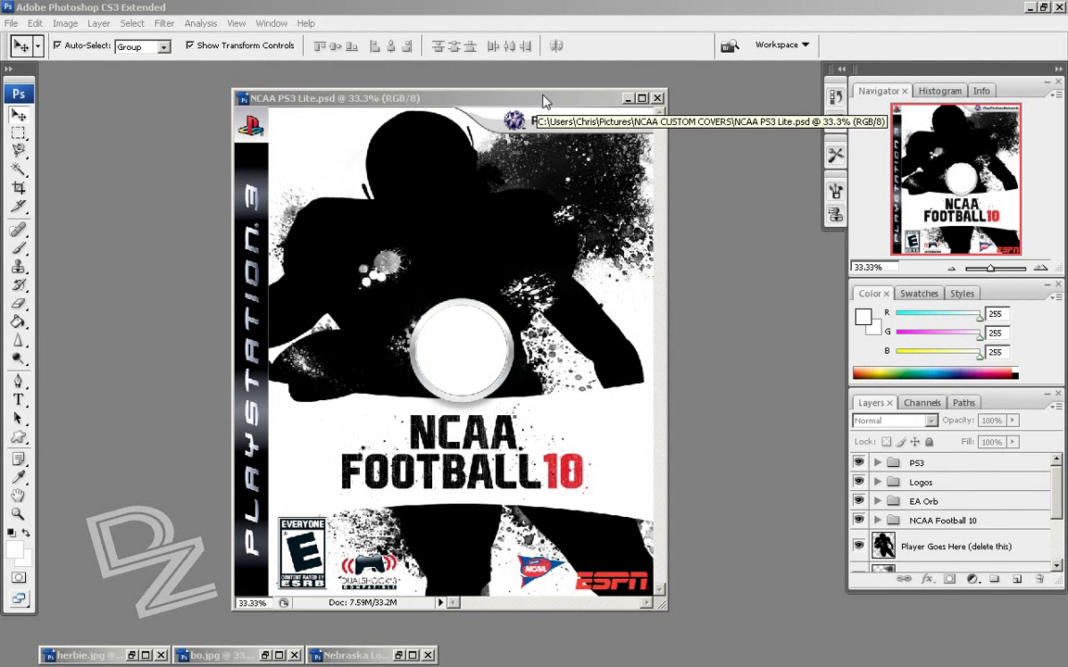
- Hide the 'Player Goes Here (delete this)' placeholder layer on the cover
left_click(548, 98)
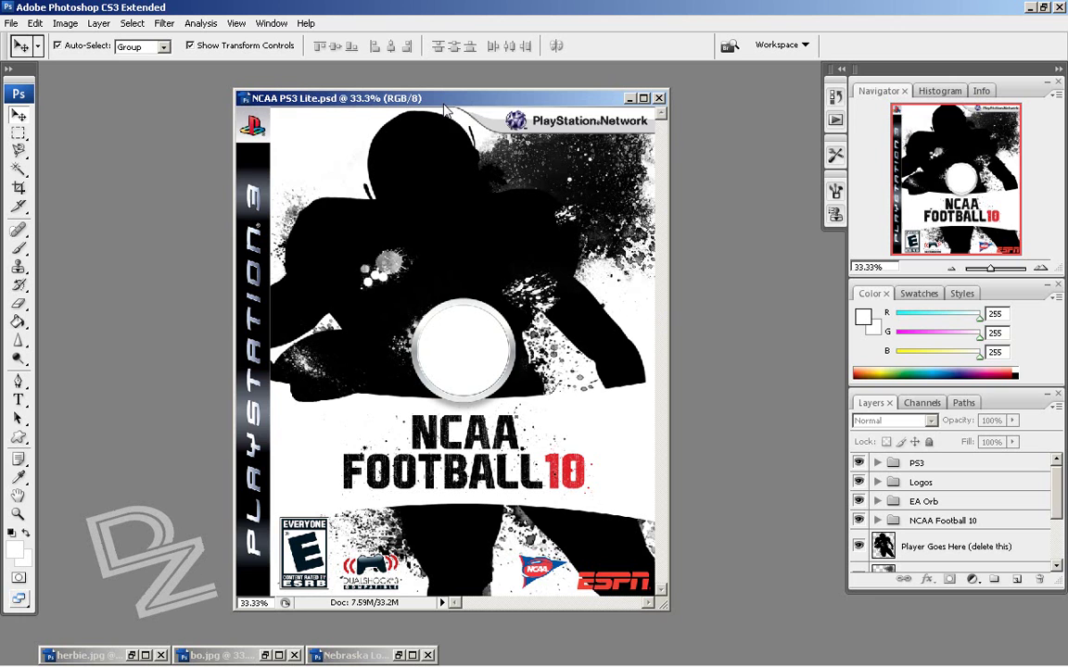
left_click_drag(451, 108, 445, 111)
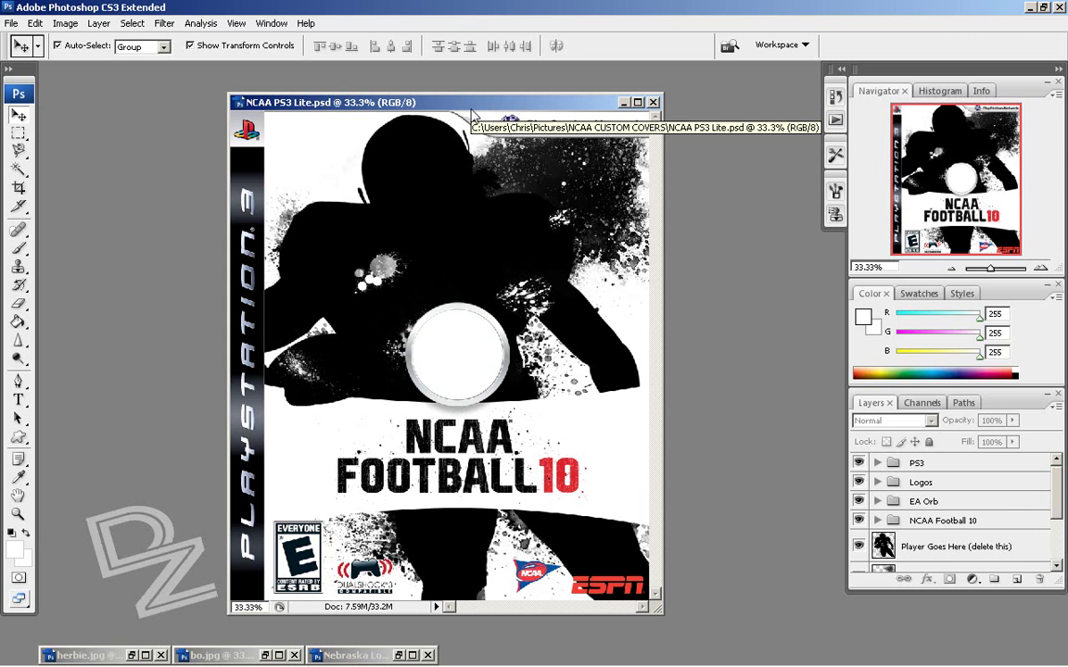
left_click_drag(456, 107, 465, 95)
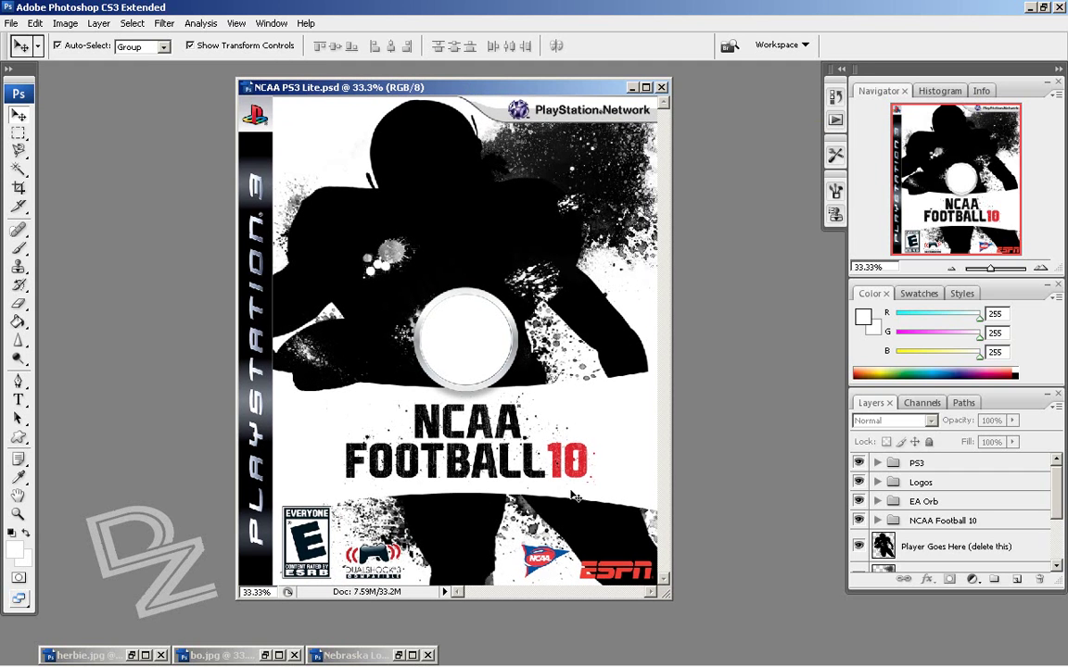
left_click(966, 552)
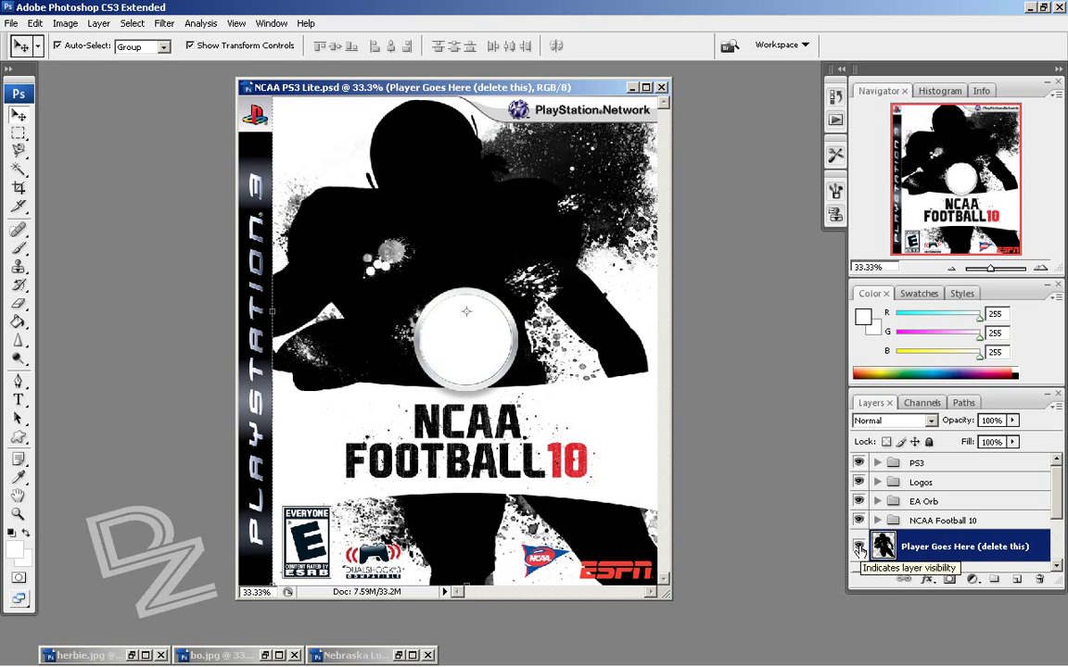
left_click(859, 547)
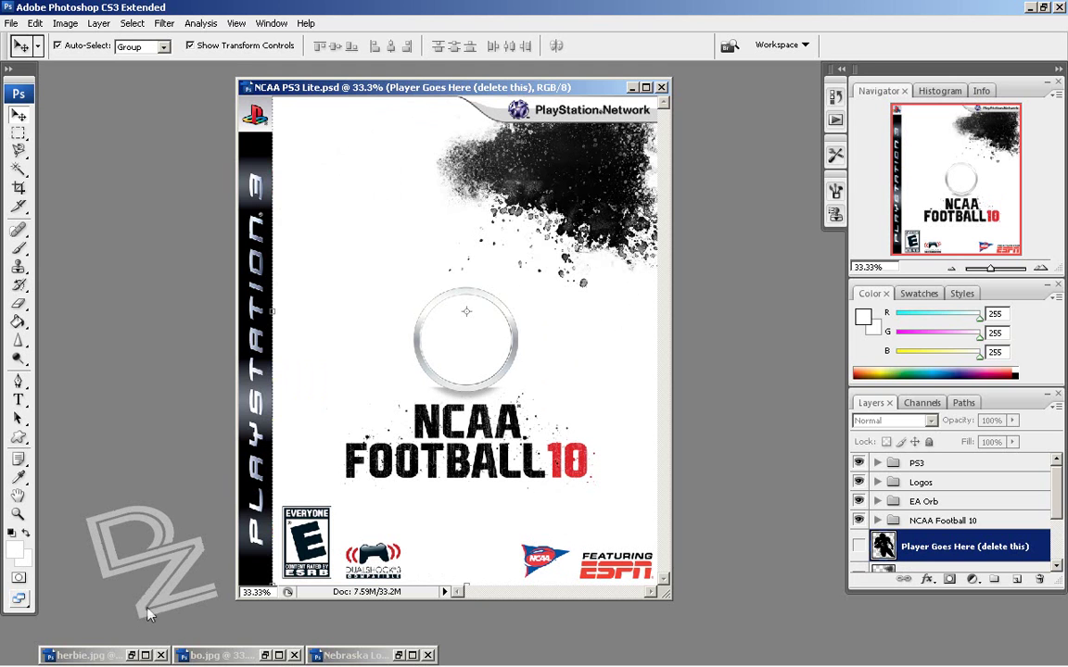
- Restore the herbie.jpg crowd photo and place it beside the cover
left_click_drag(102, 655, 137, 273)
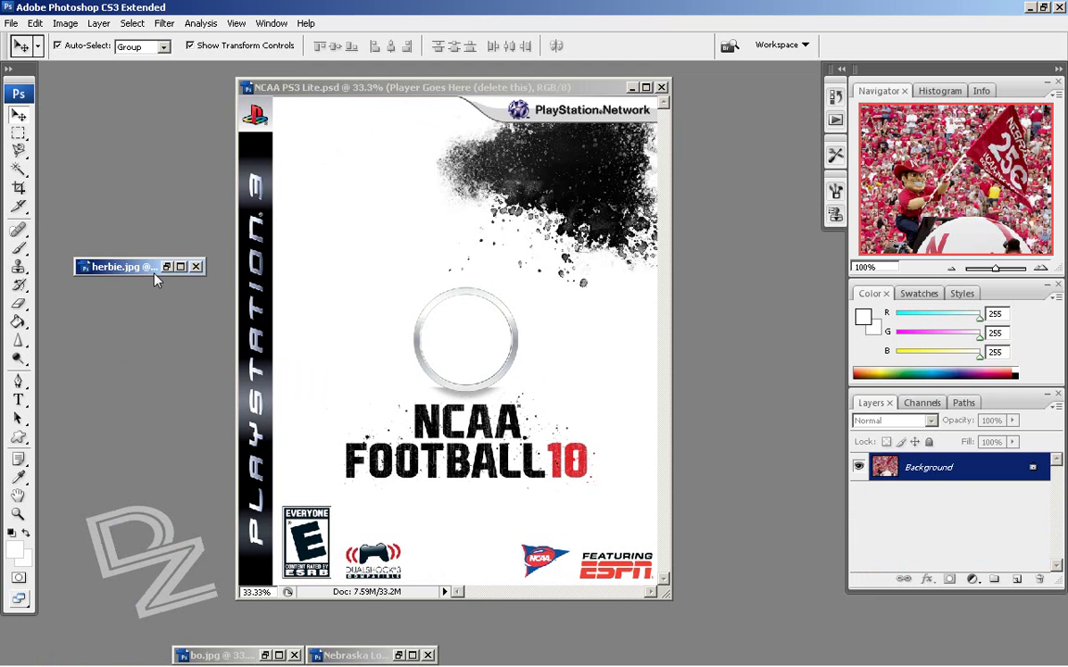
left_click(172, 269)
left_click_drag(438, 100, 803, 58)
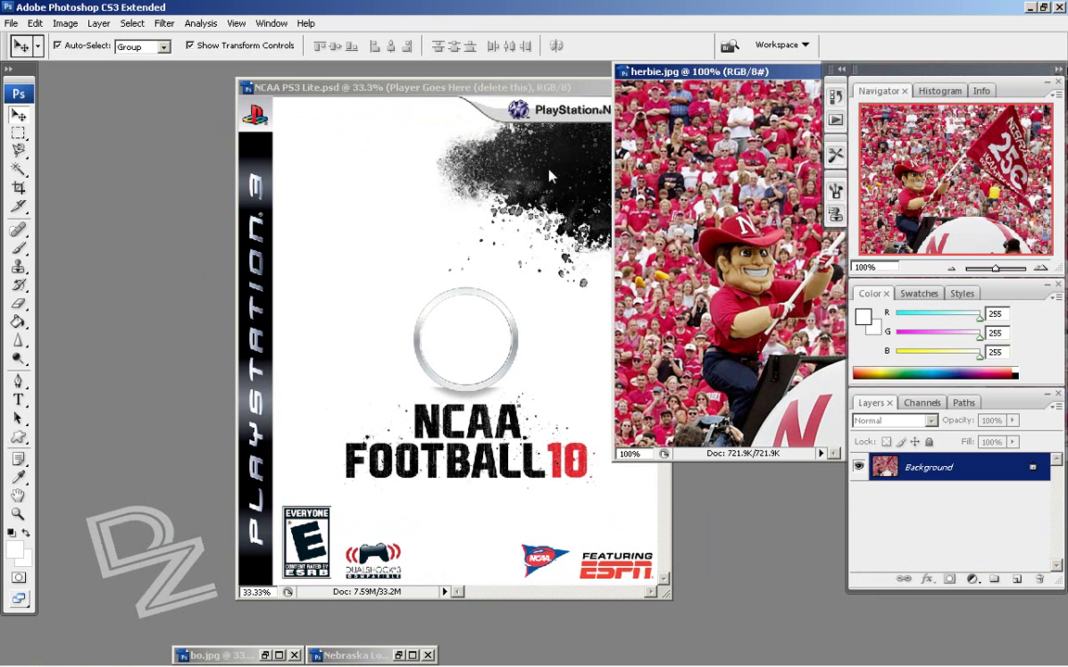
- Restore bo.jpg and Nebraska Logo, then minimize both again
left_click(265, 656)
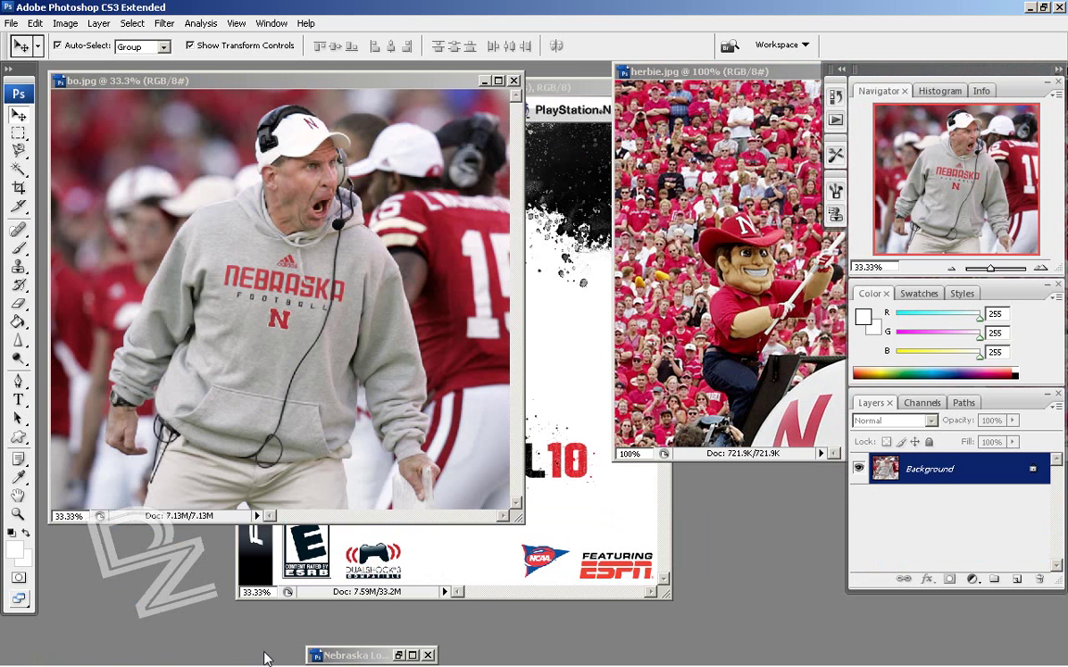
left_click_drag(276, 76, 288, 100)
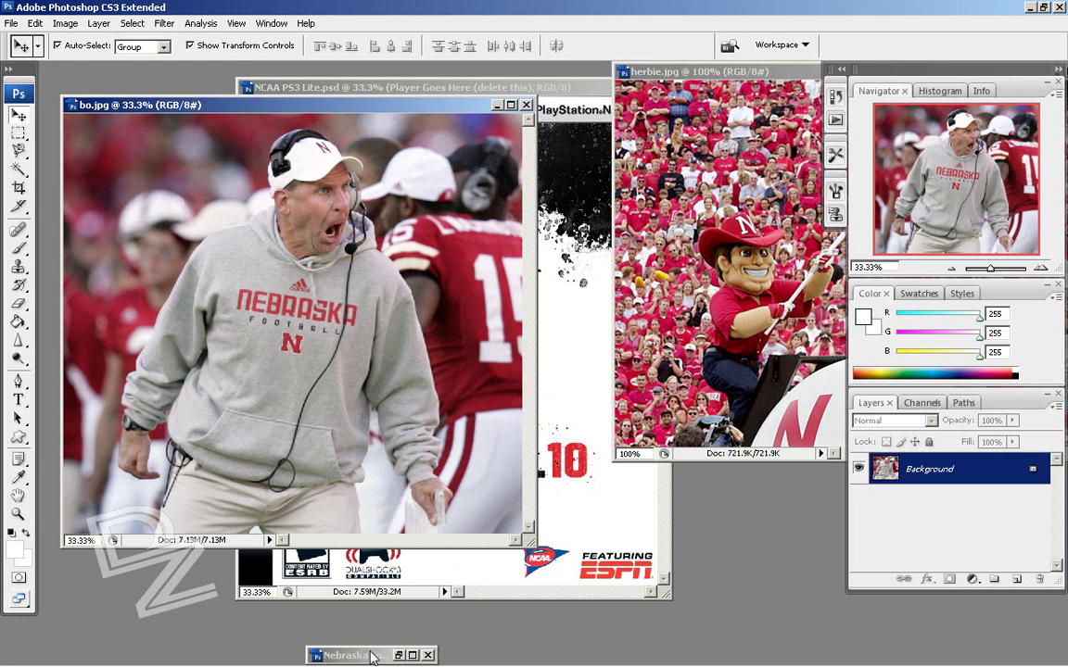
left_click_drag(371, 656, 375, 383)
left_click(398, 384)
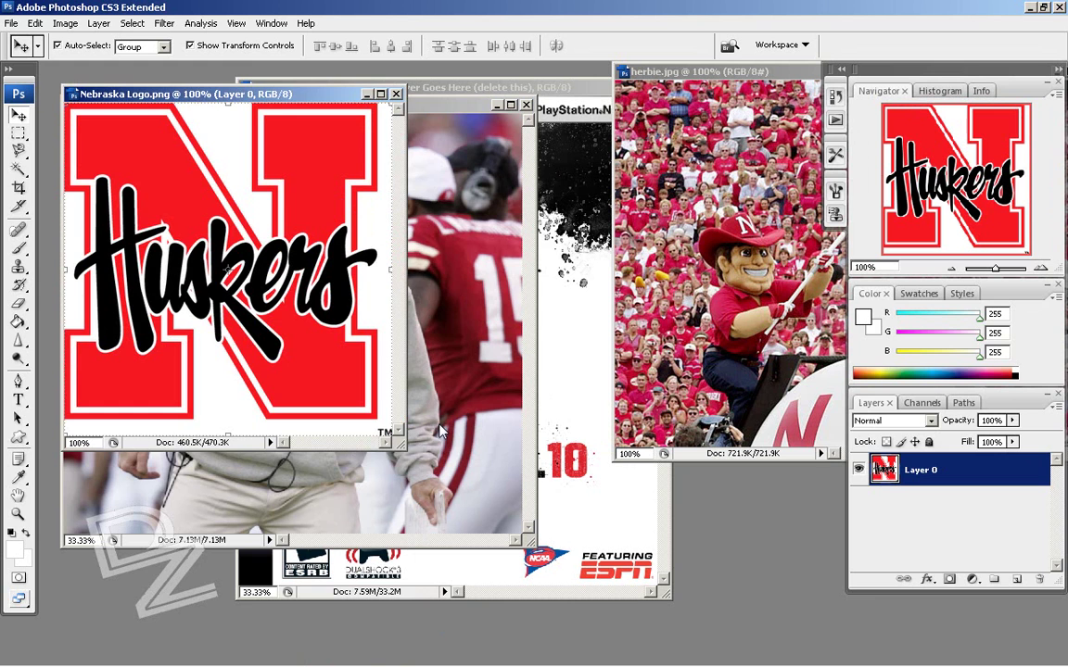
left_click_drag(217, 90, 279, 102)
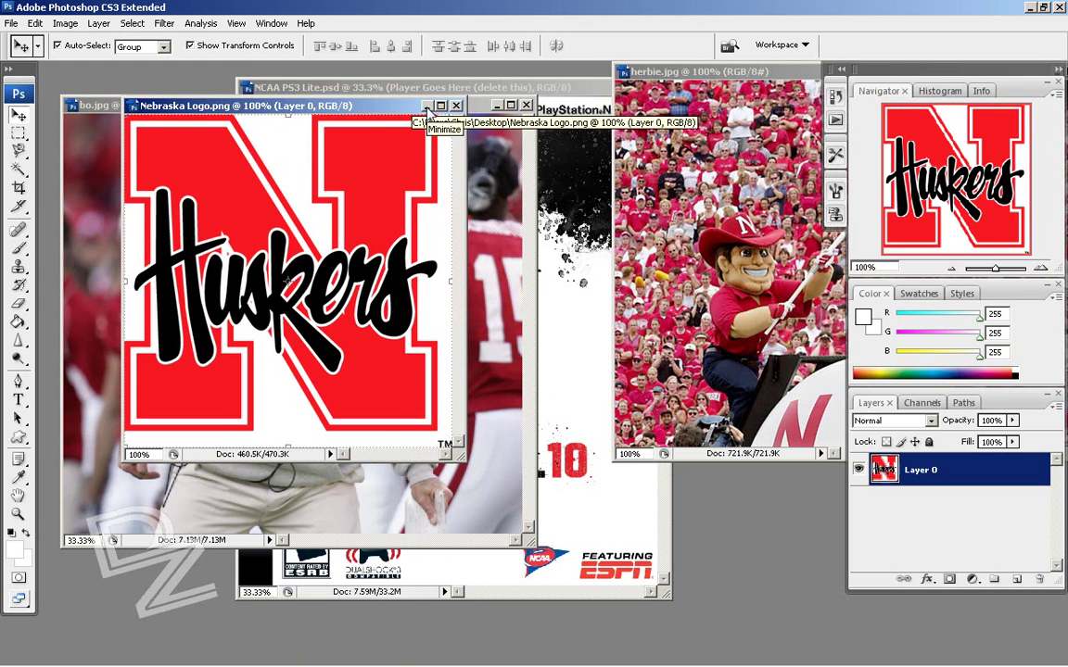
left_click(426, 108)
left_click(497, 105)
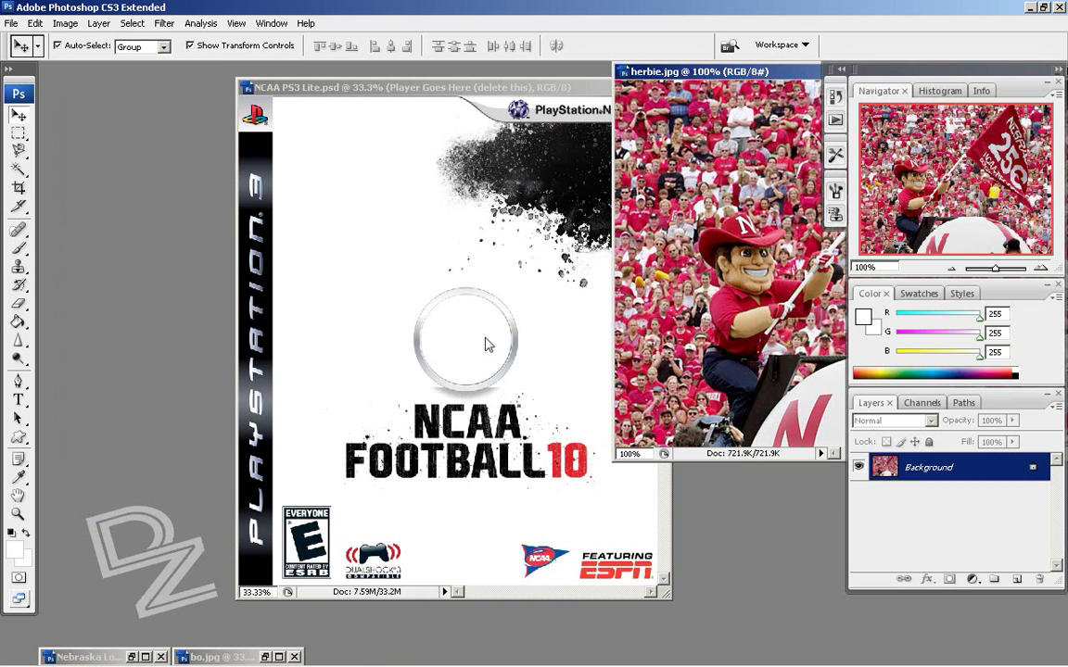
- Copy the herbie.jpg crowd photo into the cover as Layer 1
left_click_drag(683, 73, 388, 90)
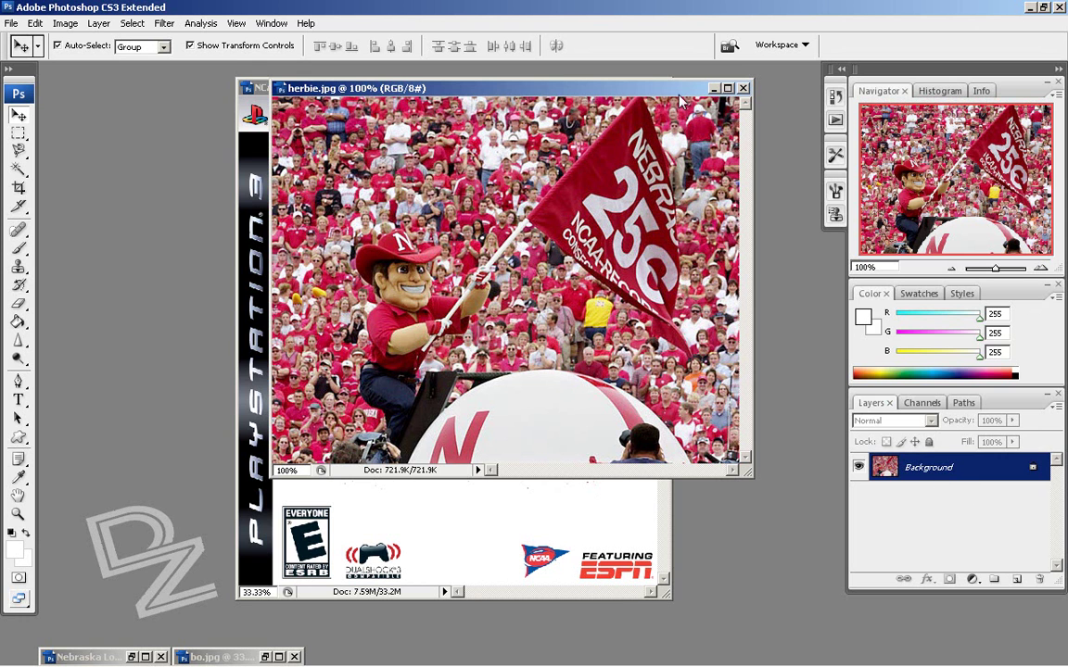
left_click_drag(679, 94, 176, 185)
left_click_drag(132, 290, 581, 196)
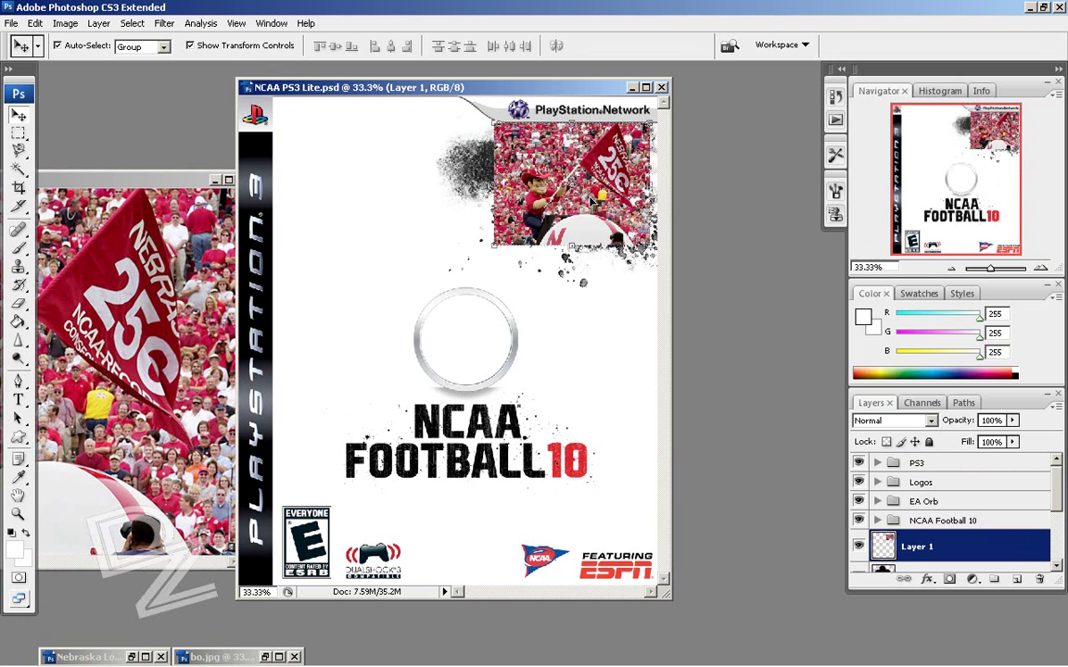
- Scale the crowd photo to 155.2% and rotate it -4.5° in the top-right corner
left_click_drag(493, 123, 538, 202)
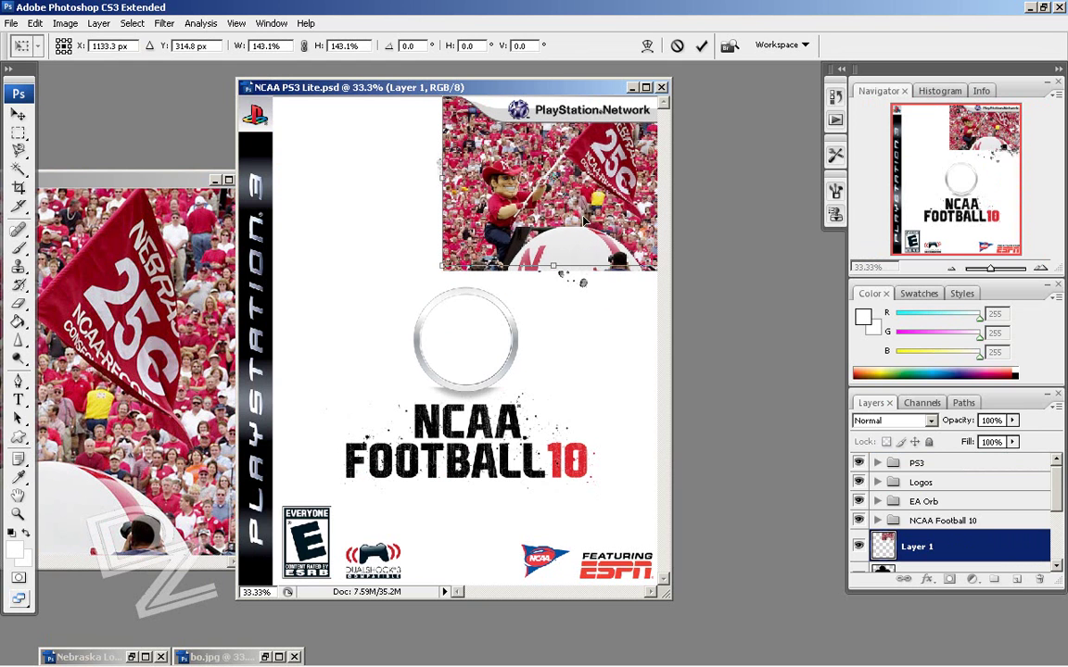
left_click_drag(439, 267, 427, 293)
left_click_drag(556, 253, 580, 249)
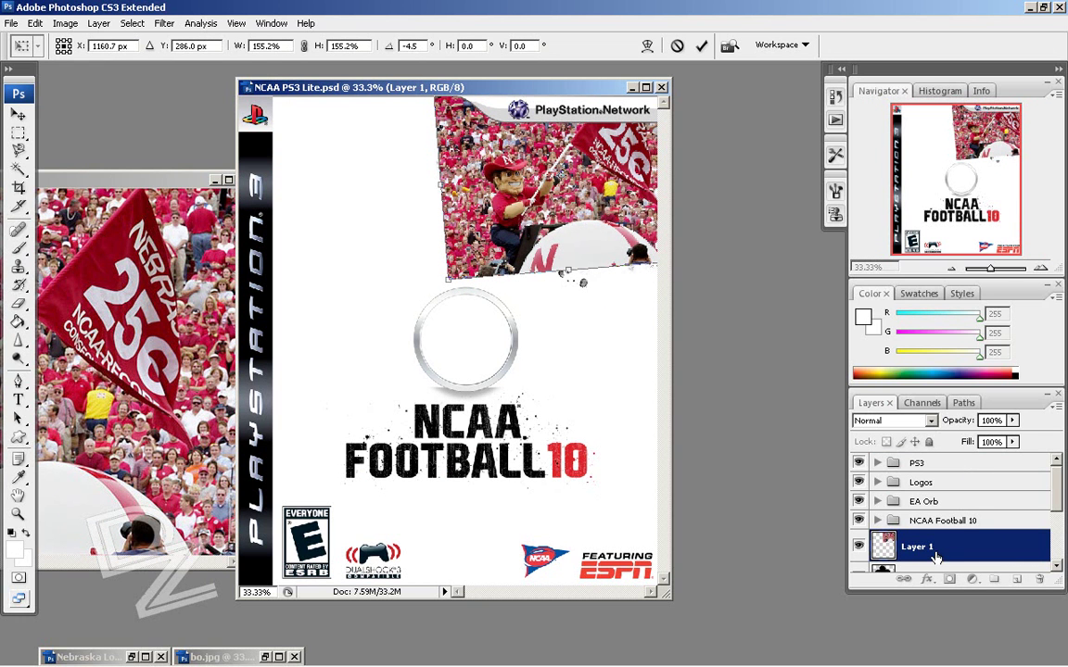
left_click(17, 112)
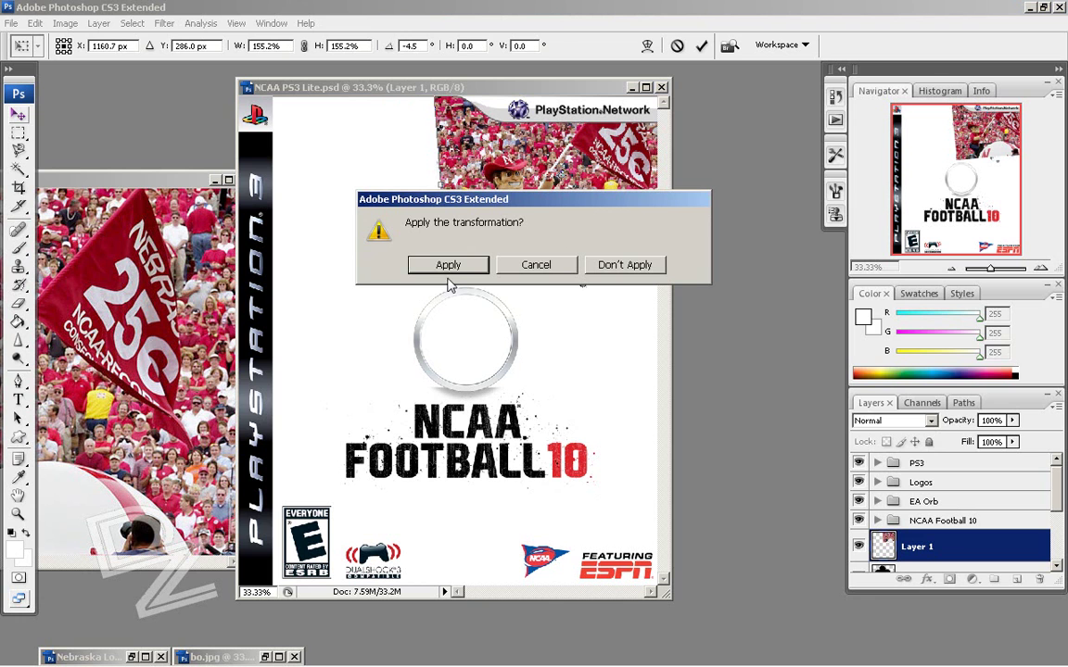
left_click(449, 265)
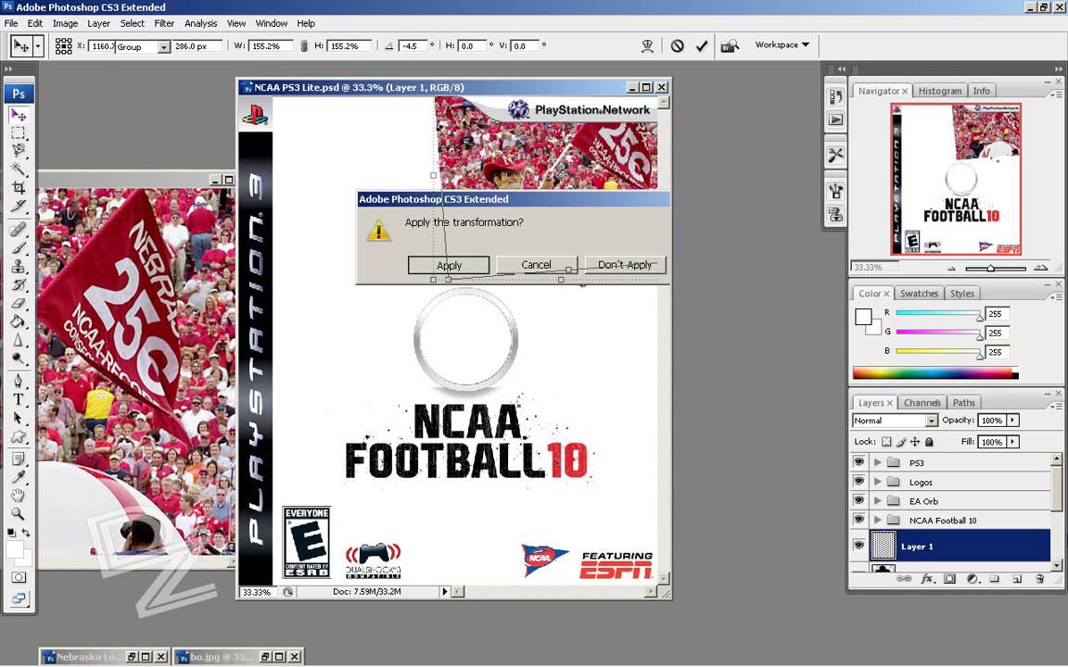
right_click(919, 552)
- Move Layer 1 just above Stadium Mask and make it a clipping mask
left_click(972, 387)
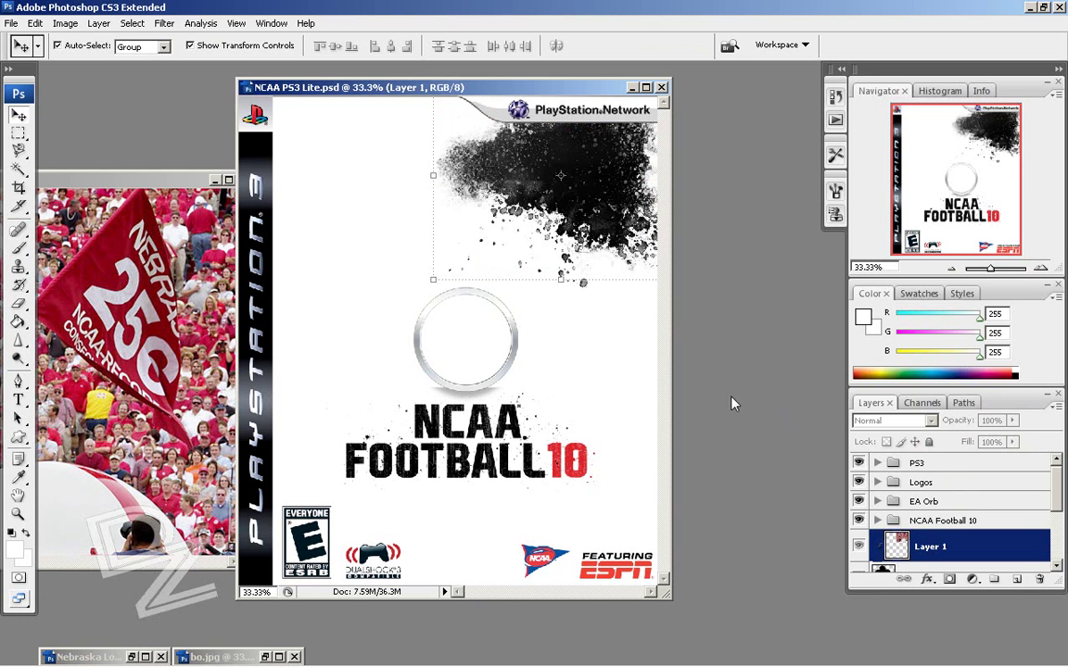
left_click(34, 24)
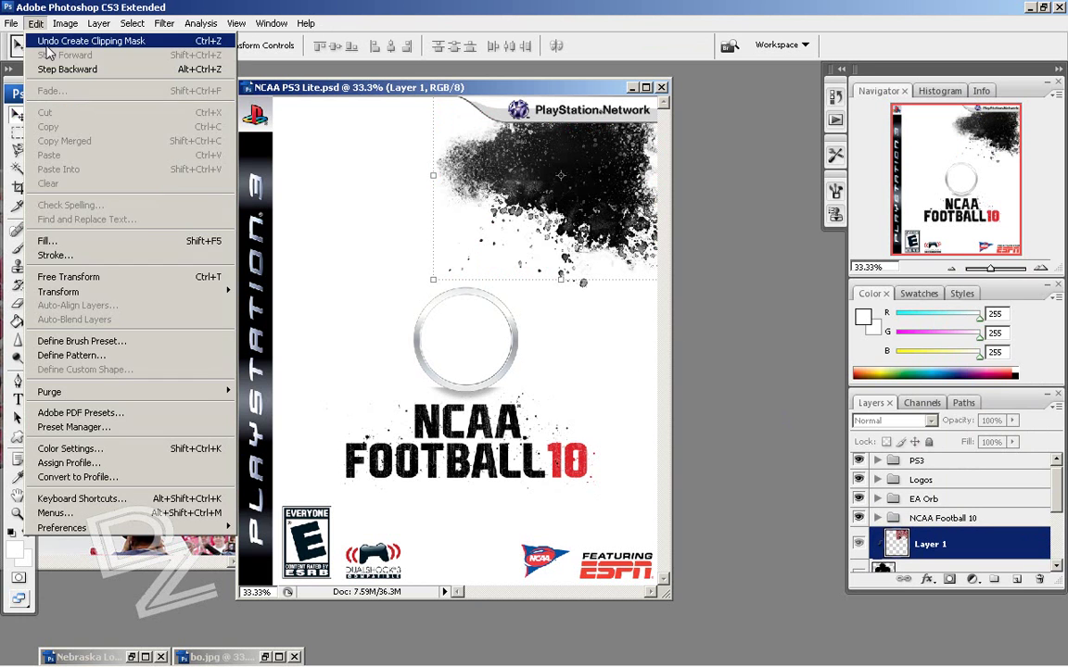
left_click(45, 47)
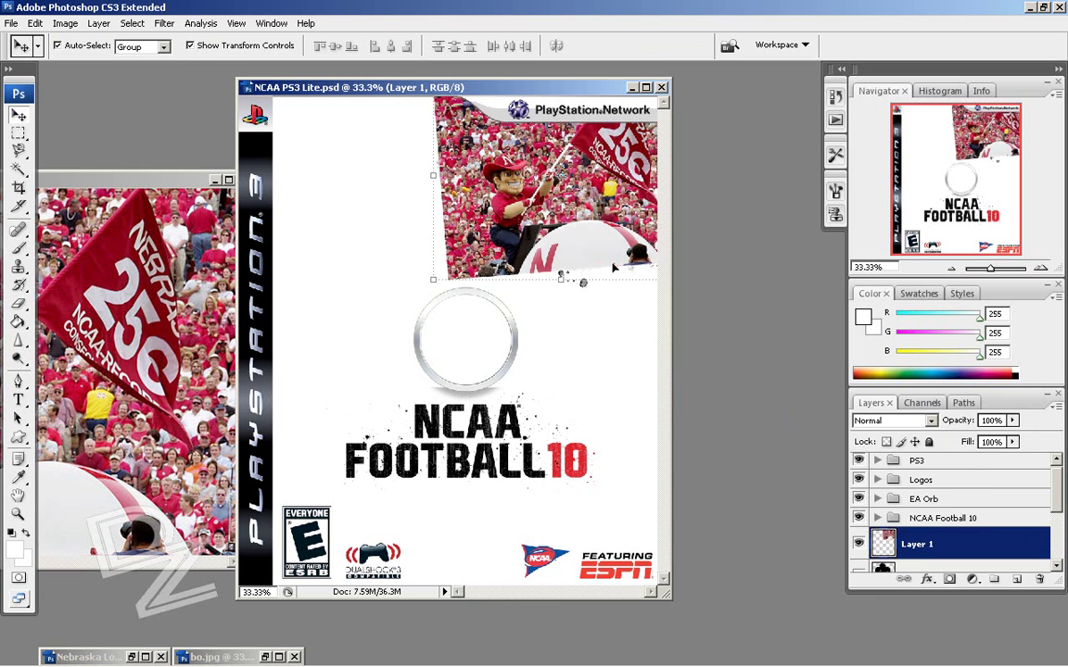
scroll(1057, 501, "down", 2)
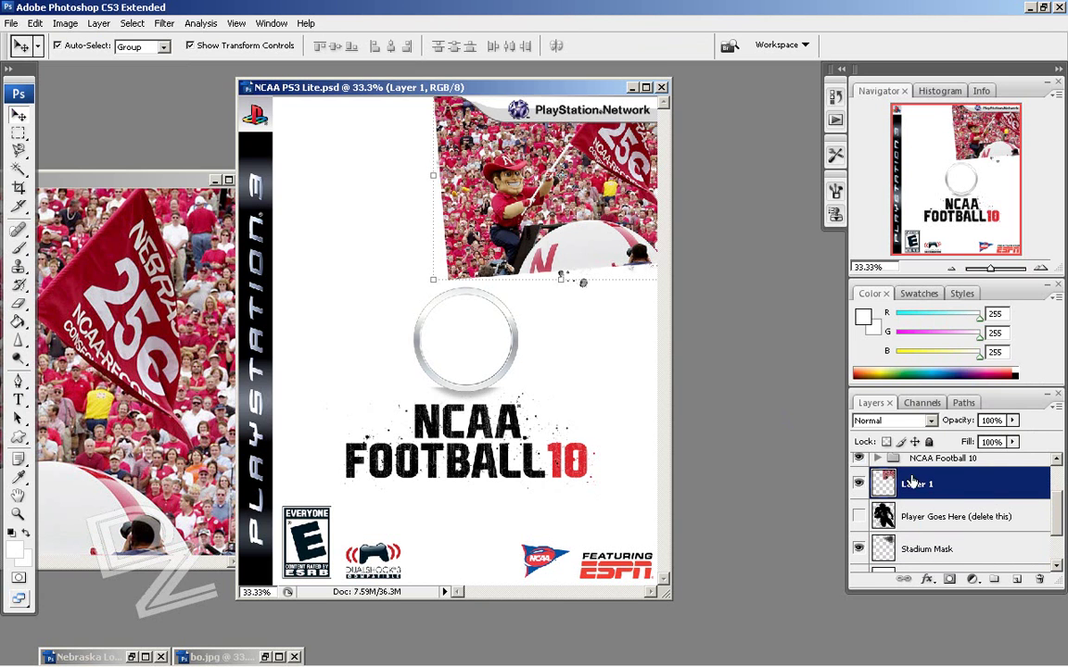
left_click_drag(934, 494, 922, 547)
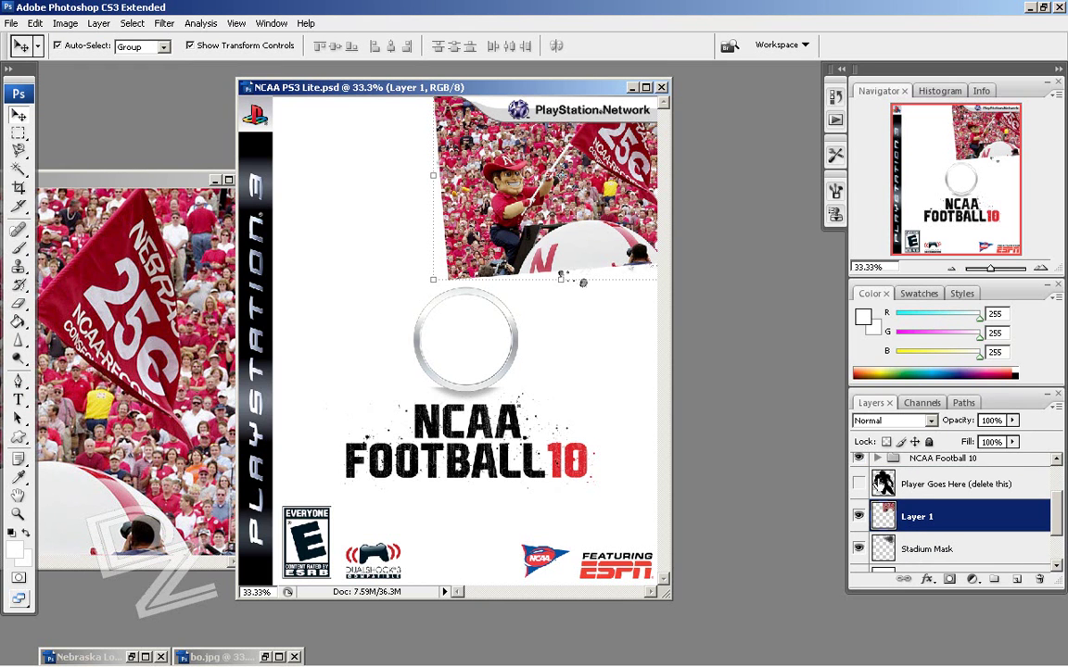
right_click(901, 522)
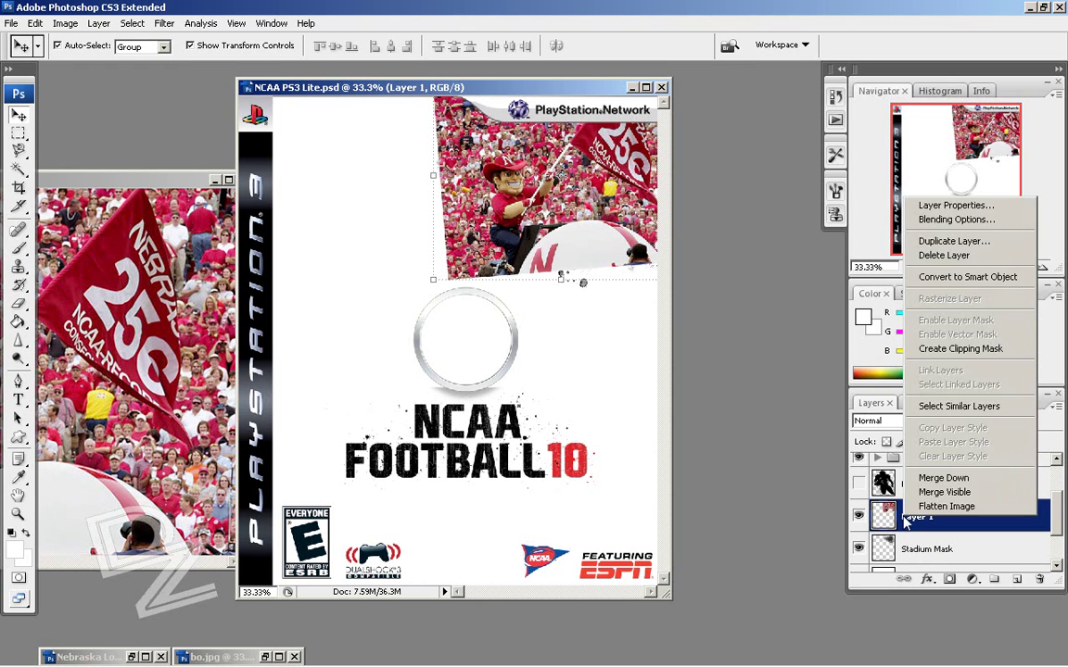
left_click(939, 344)
- Enlarge the clipped crowd photo another 105.9% and reposition it inside the mask
left_click_drag(582, 206, 586, 196)
left_click_drag(433, 269, 424, 279)
left_click_drag(584, 197, 559, 167)
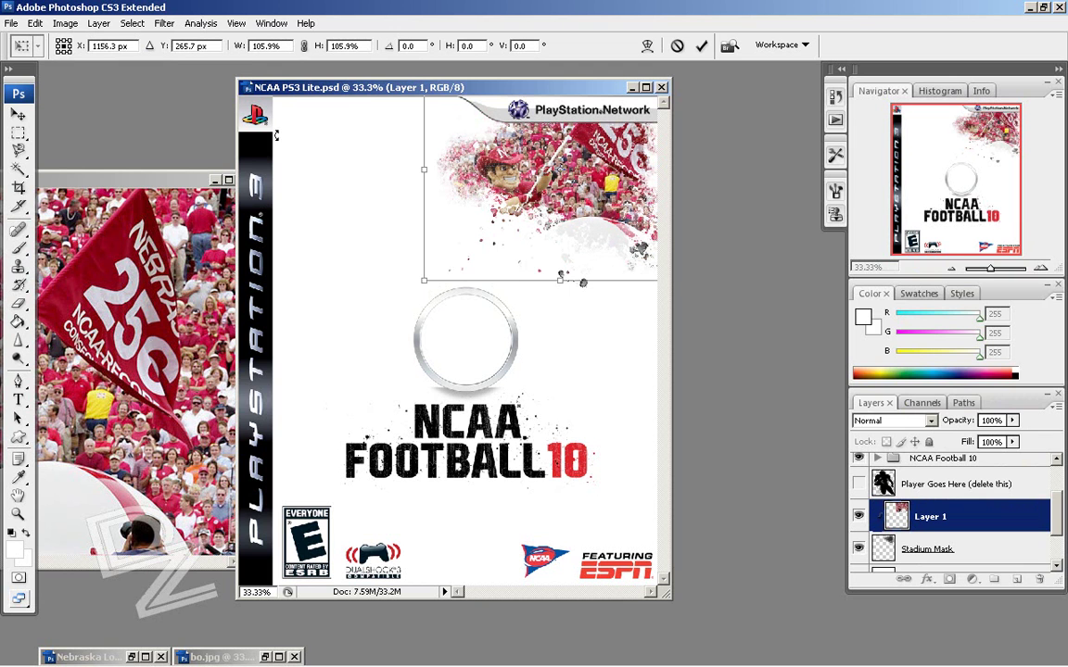
left_click(18, 112)
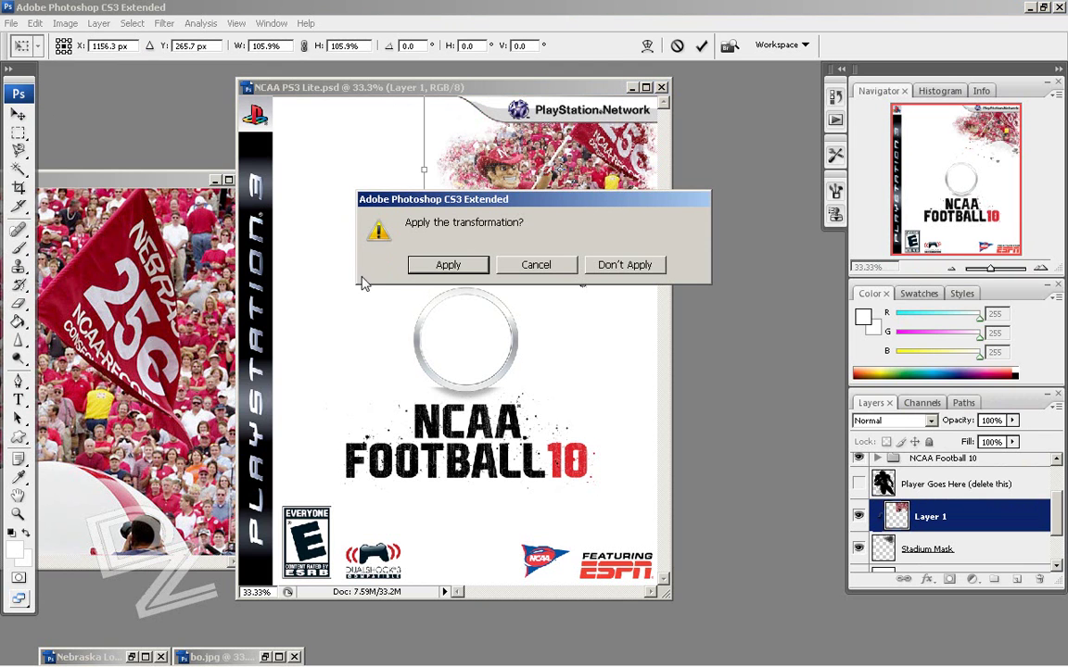
left_click(447, 264)
right_click(931, 516)
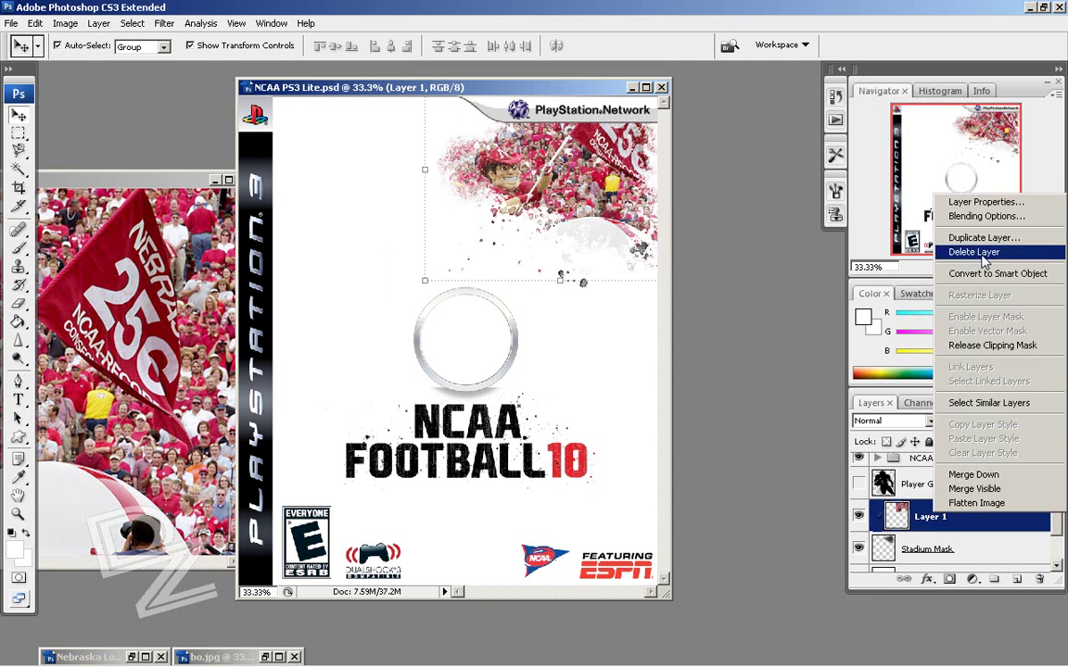
left_click(984, 216)
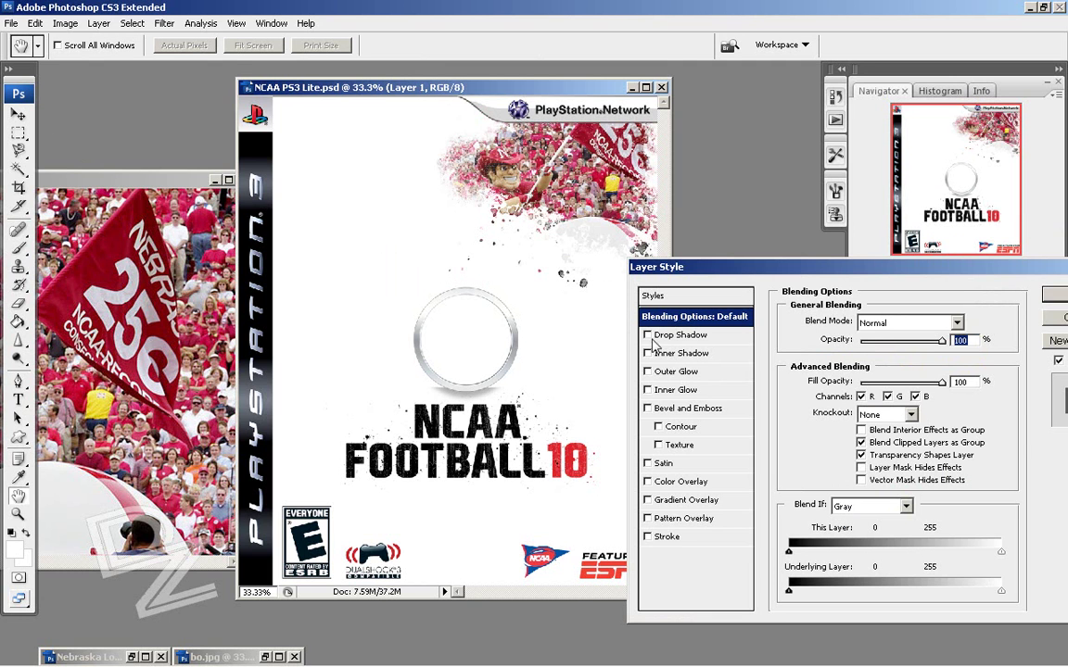
- Add a Gradient Overlay to Layer 1 using a red-to-white gradient
left_click(648, 500)
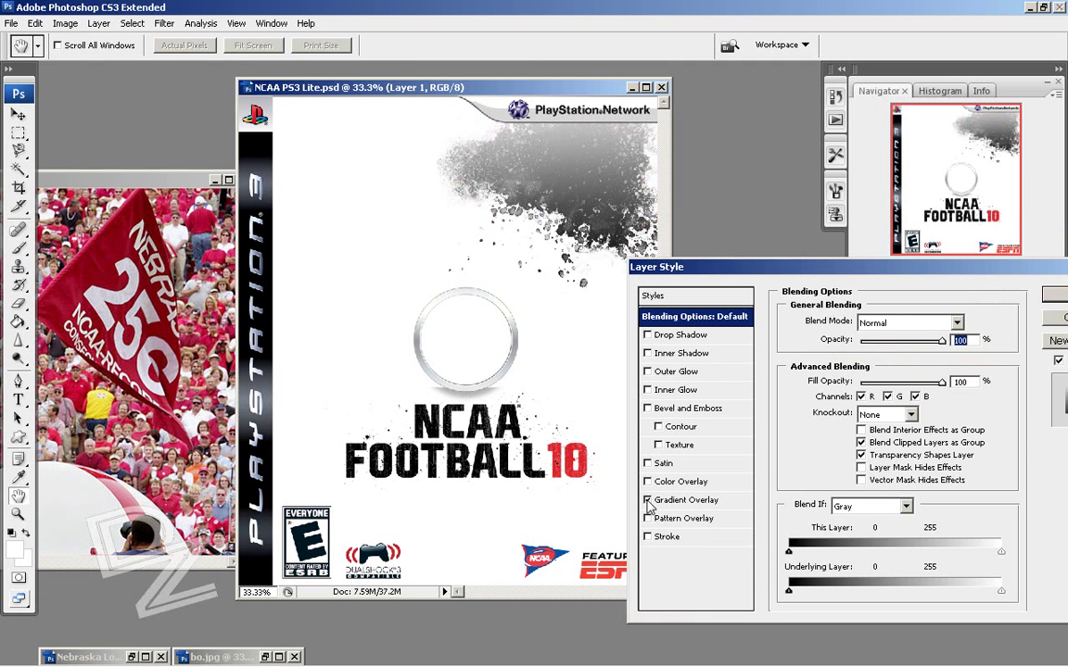
left_click(672, 501)
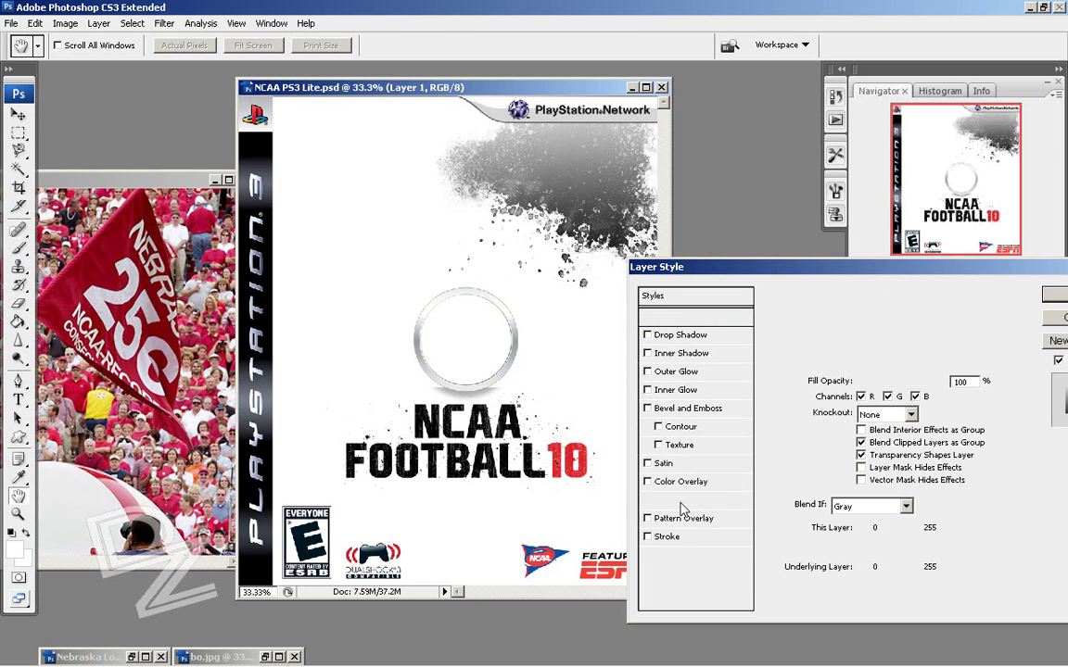
left_click(840, 360)
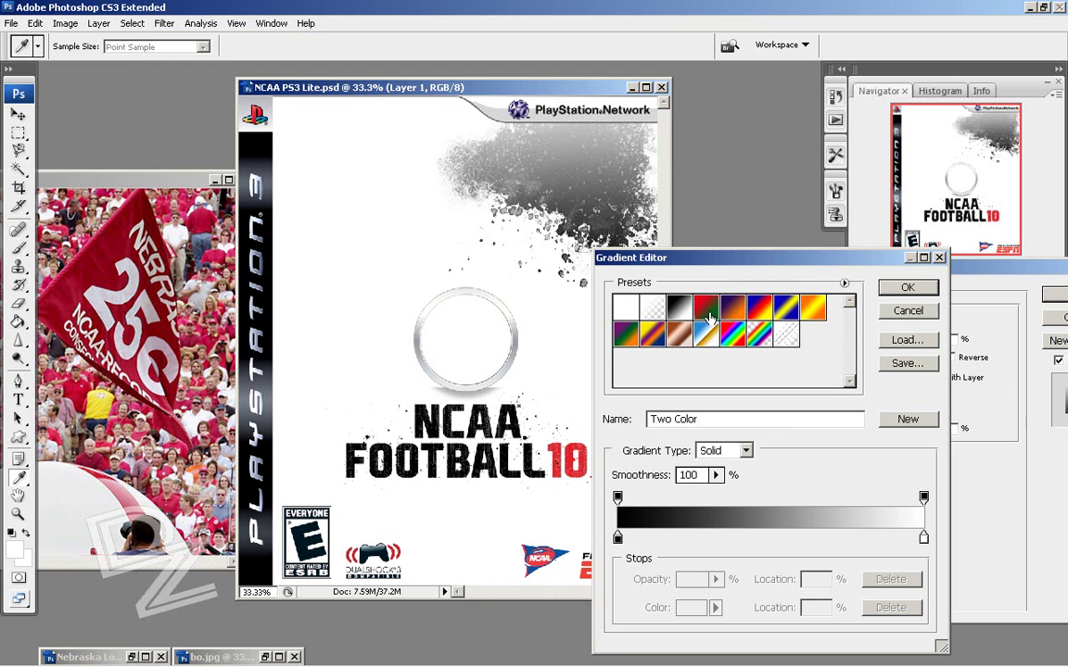
left_click(679, 307)
left_click(619, 538)
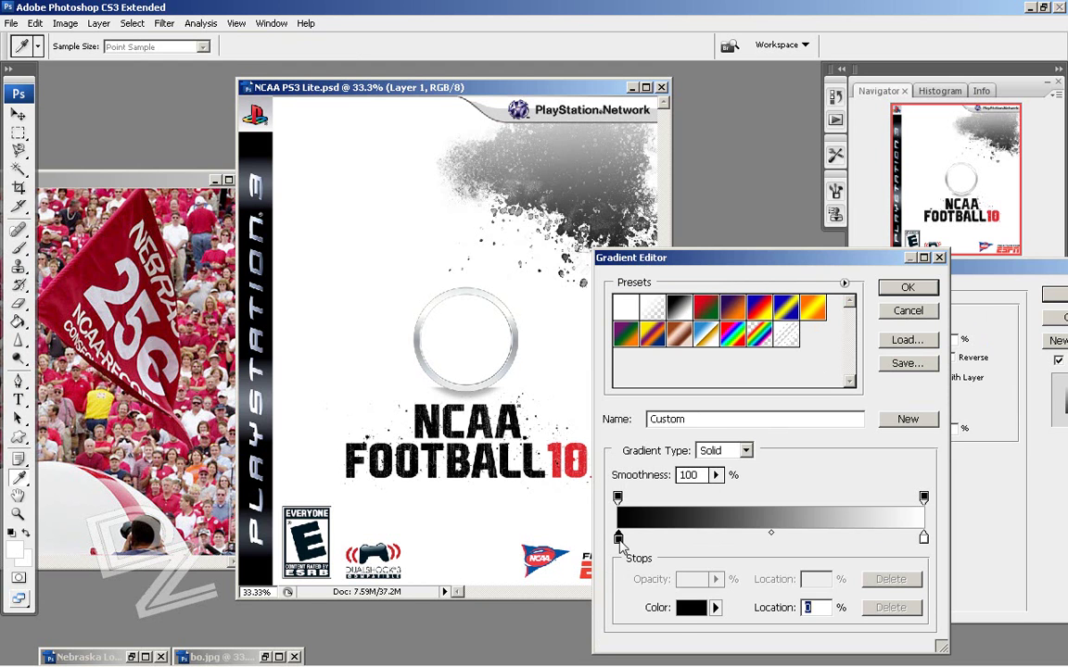
left_click(690, 607)
left_click_drag(819, 300, 834, 222)
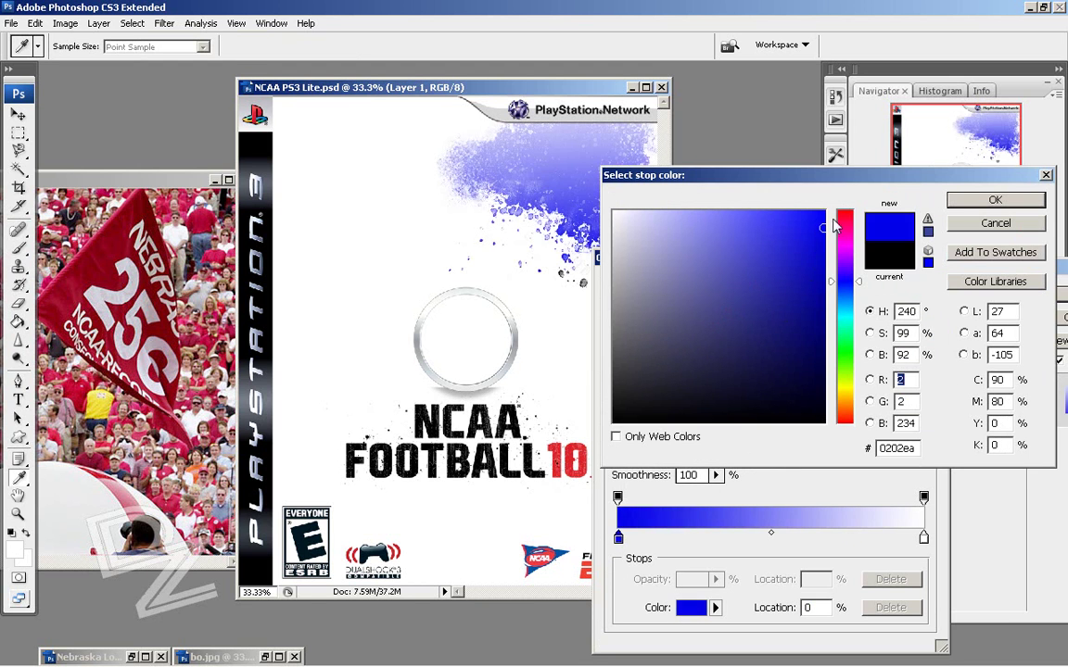
left_click(844, 213)
left_click(994, 200)
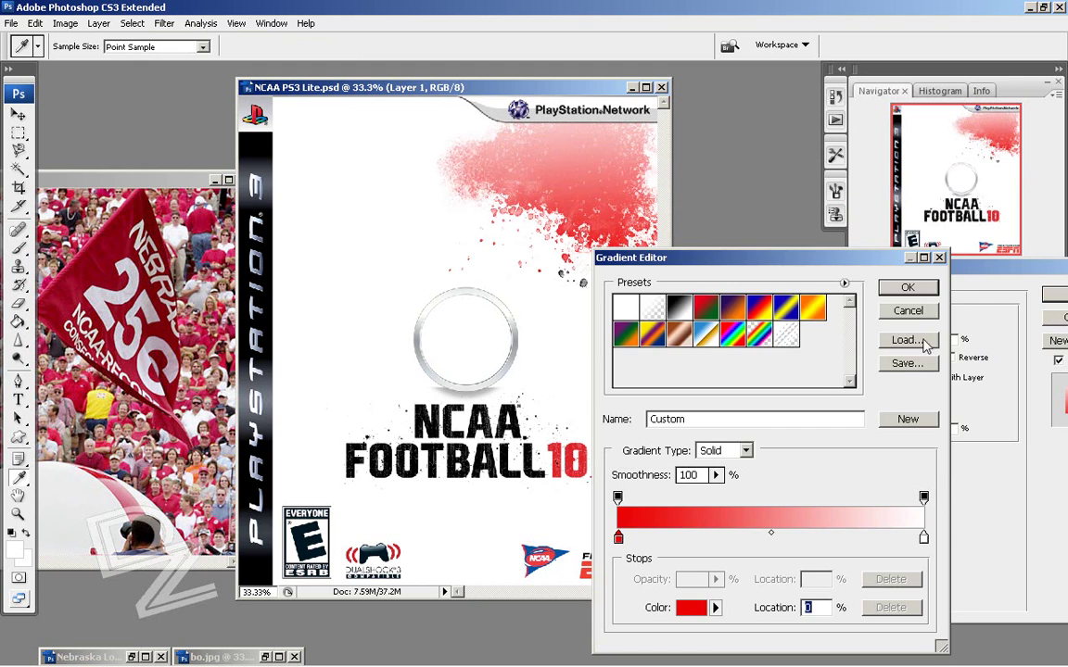
key("Return")
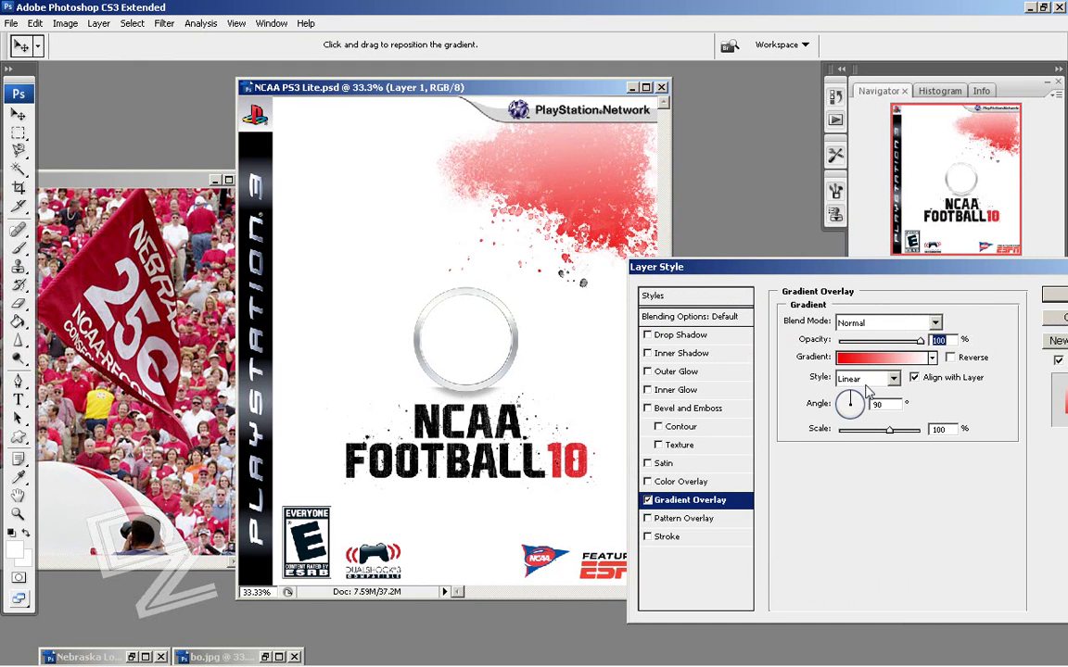
- Set the overlay to a 23° angle in Color blend mode, then nudge the red splatter up-right
left_click(843, 403)
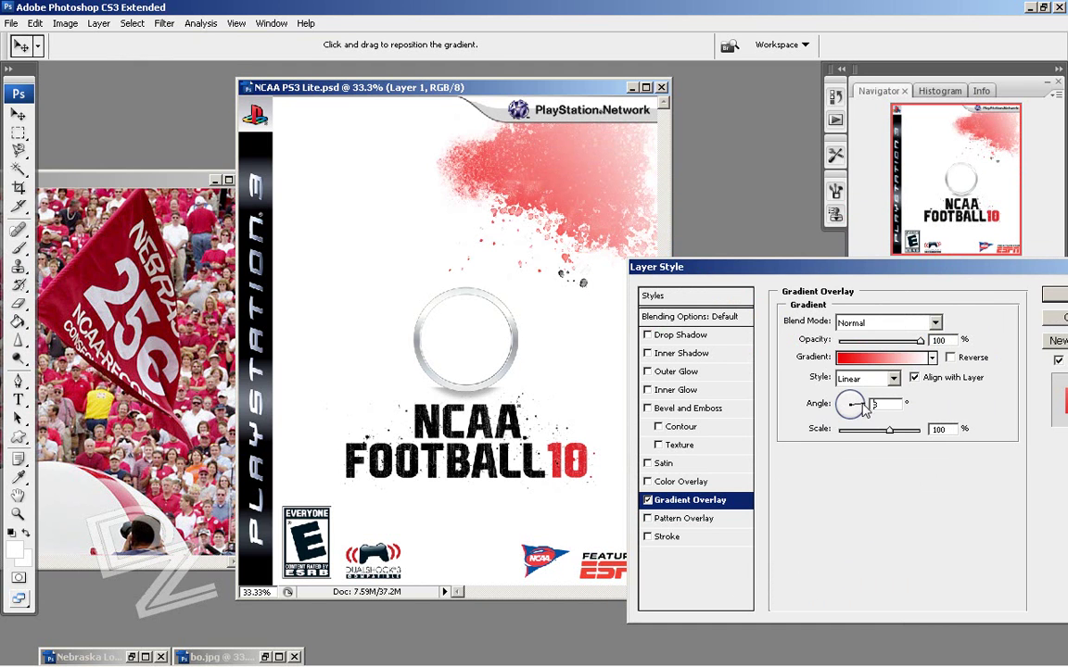
left_click(868, 327)
left_click(863, 384)
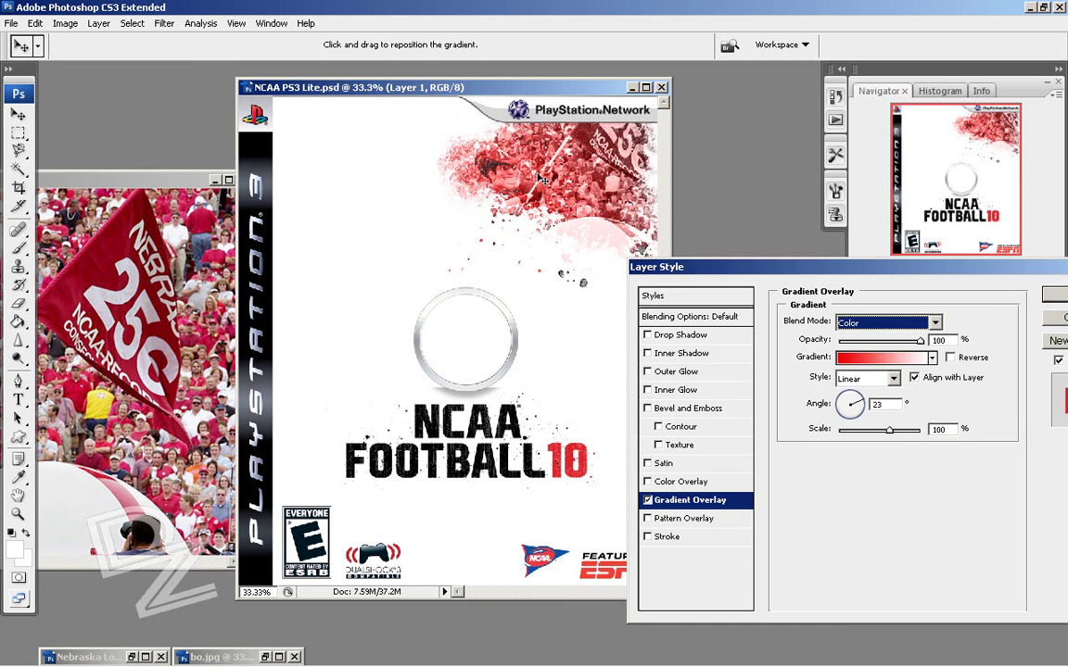
key("Return")
left_click_drag(540, 191, 540, 187)
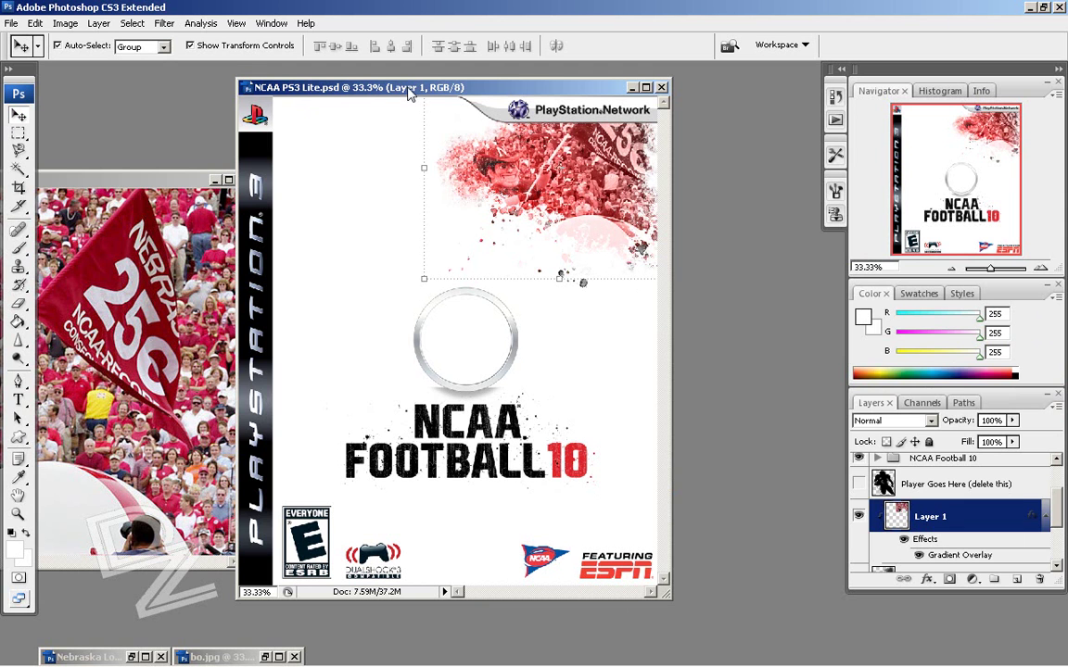
left_click(158, 179)
left_click_drag(324, 182, 371, 117)
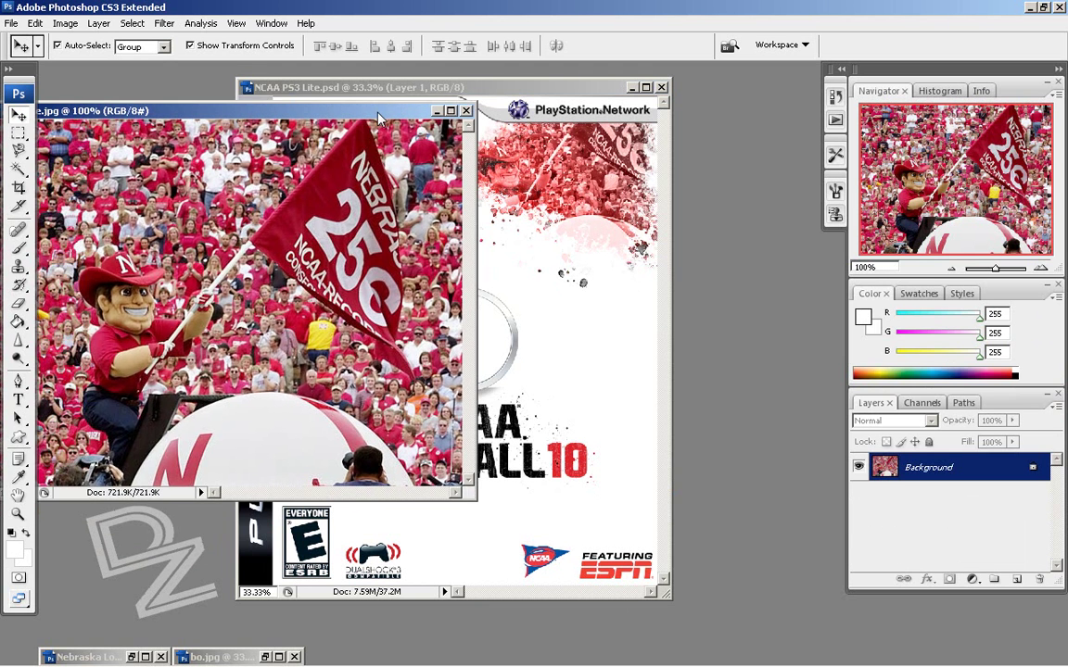
- Minimize the crowd photo, then restore, maximize and zoom into bo.jpg
left_click(431, 108)
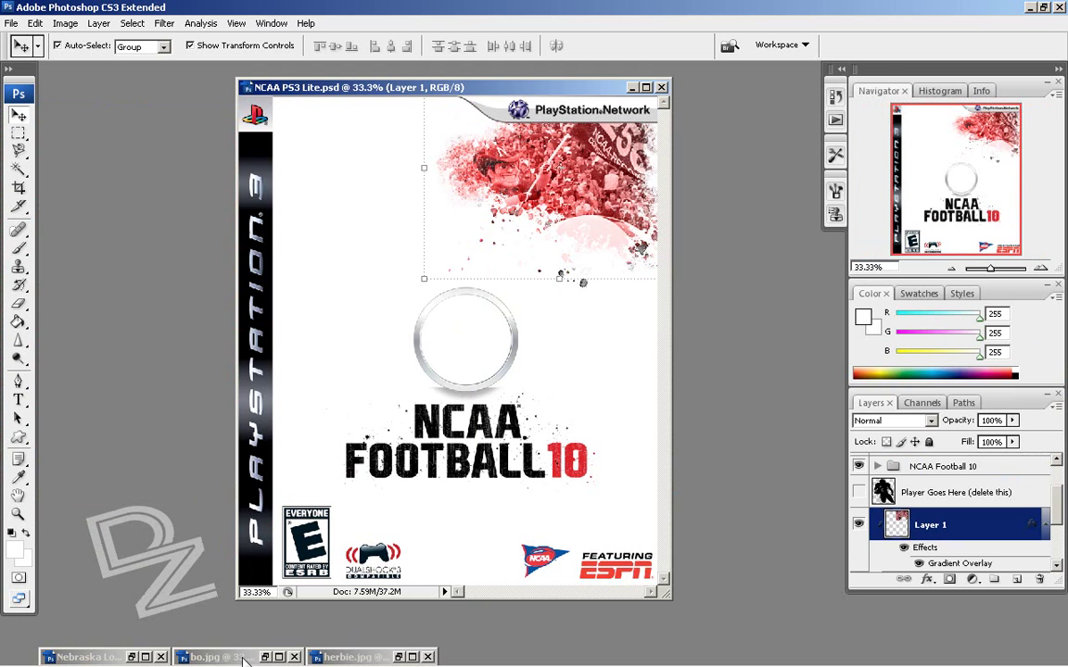
left_click(276, 660)
left_click_drag(343, 107, 438, 113)
left_click(603, 116)
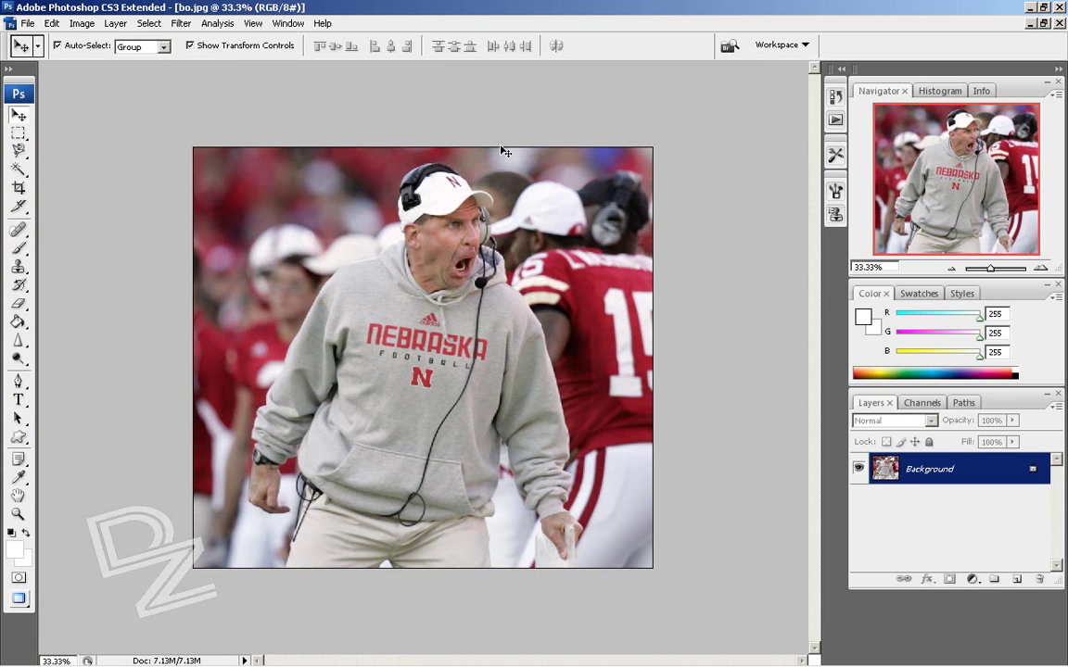
left_click(245, 23)
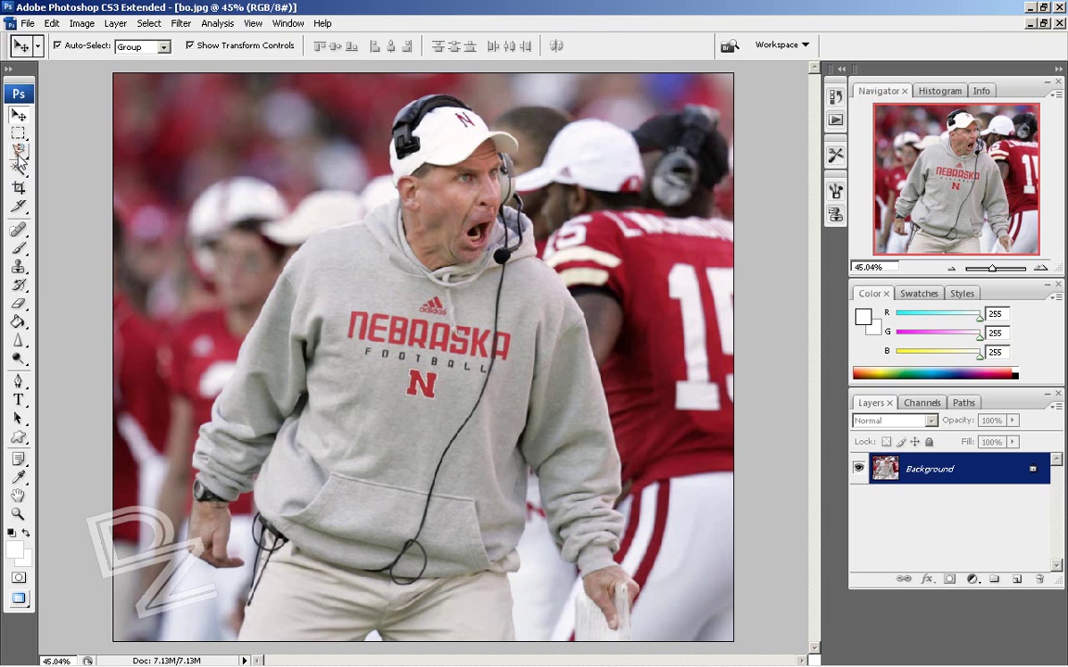
- Trace around the shouting coach with the Magnetic Lasso Tool
left_click(19, 151)
left_click_drag(19, 151, 83, 169)
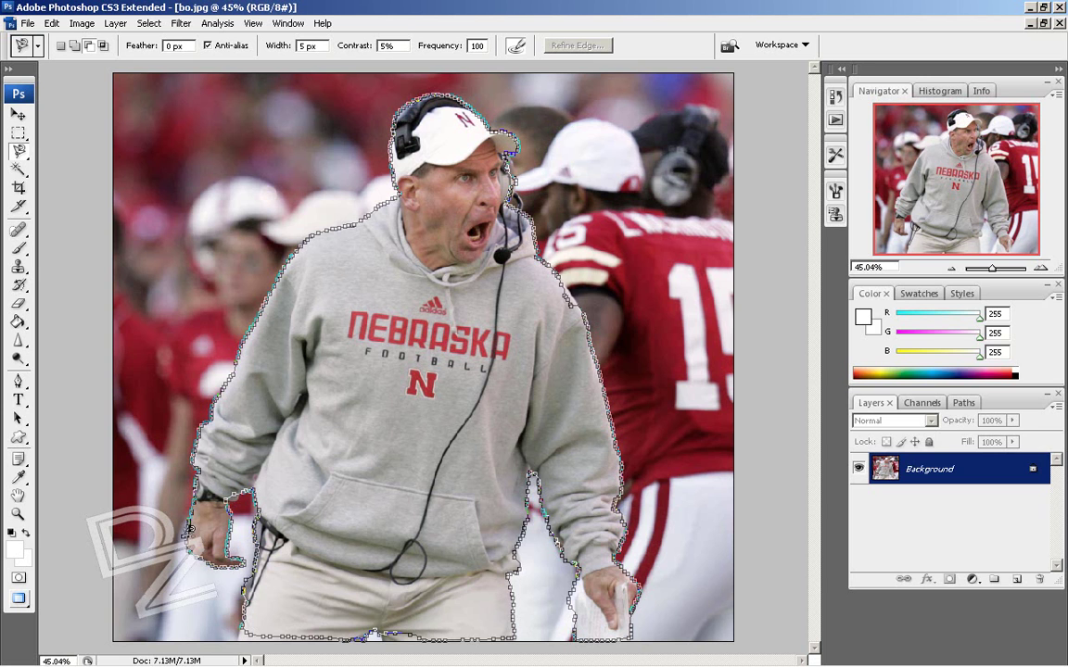
double_click(190, 526)
- Cut the coach selection onto Layer 1 with Layer via Cut and delete the Background layer
right_click(389, 366)
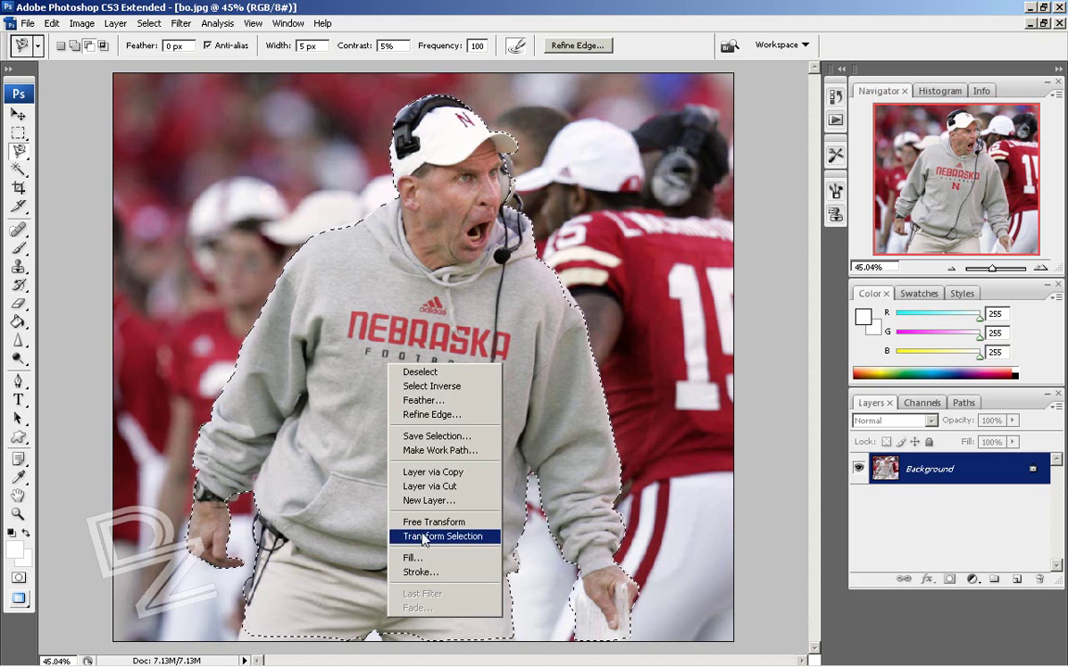
left_click(429, 485)
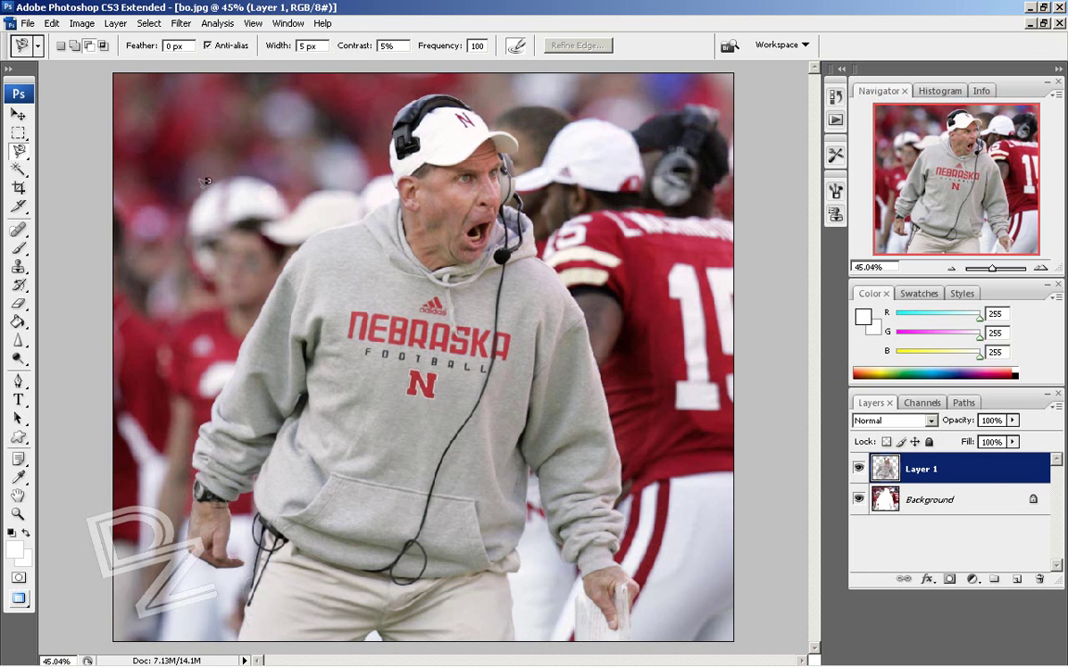
left_click(17, 113)
left_click(938, 508)
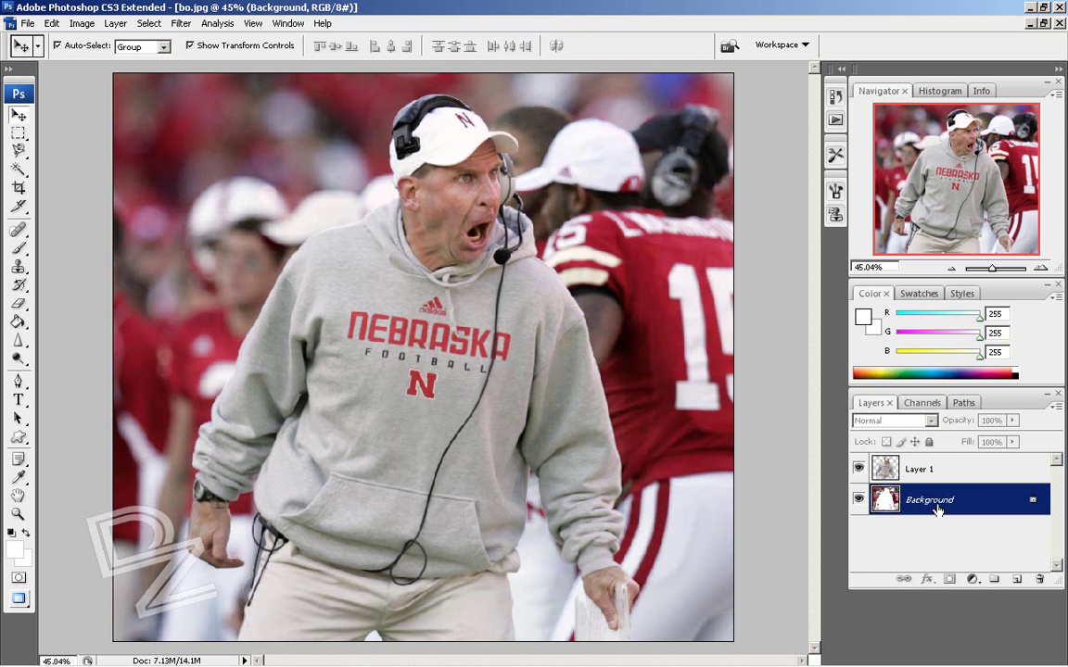
key("Delete")
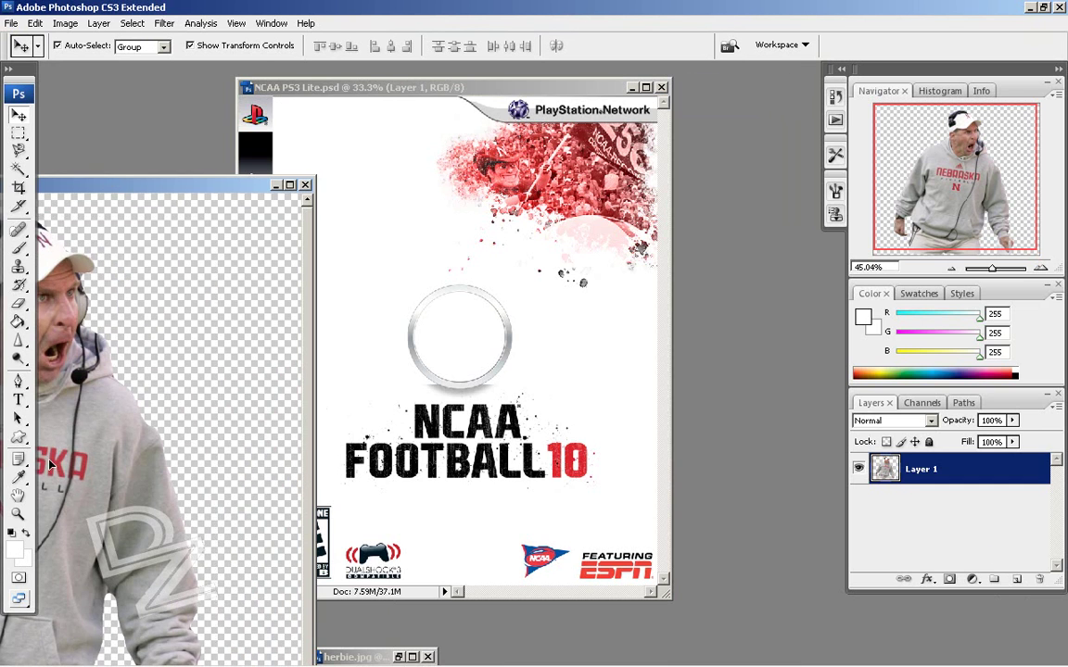
- Copy the coach cutout into NCAA PS3 Lite.psd as Layer 2, roughly scaling, positioning and rotating it
left_click_drag(51, 466, 453, 278)
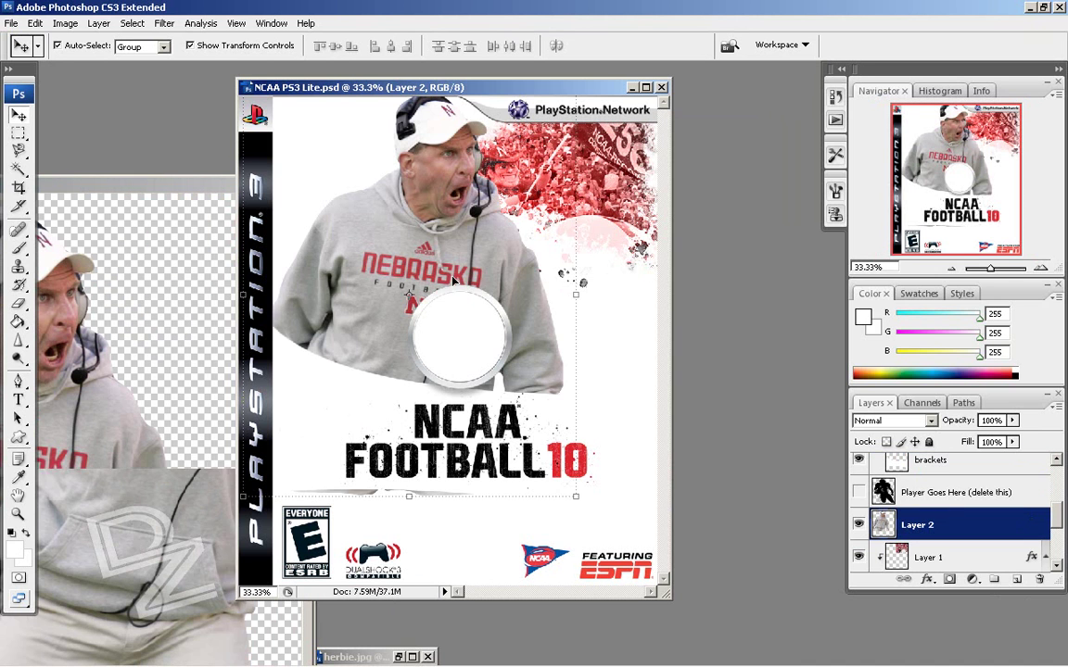
left_click_drag(419, 223, 417, 331)
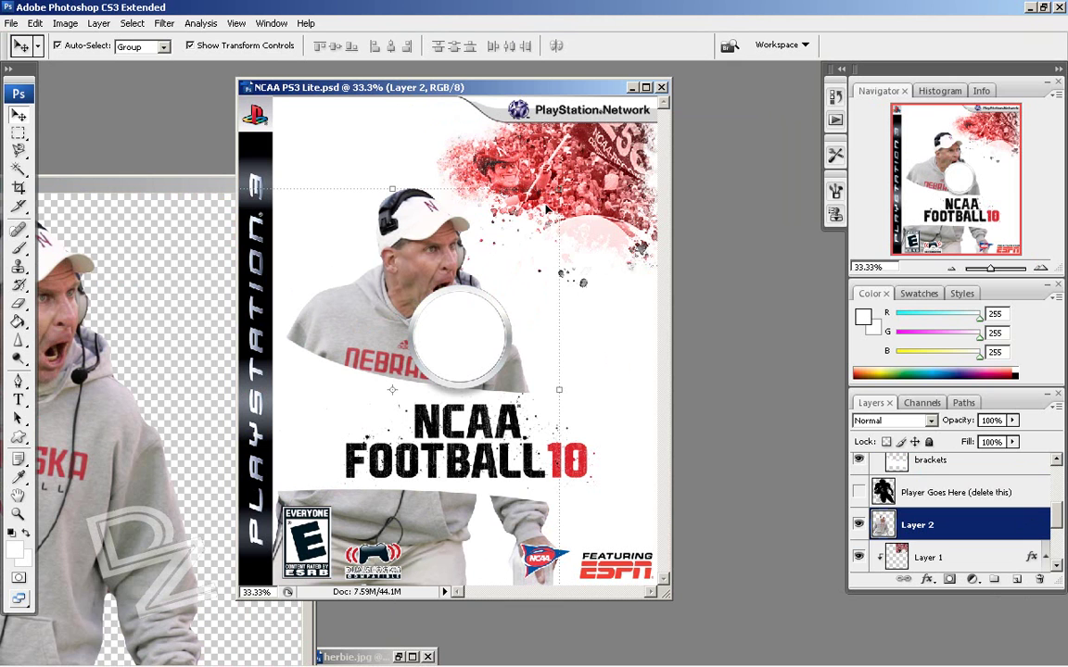
left_click_drag(559, 192, 676, 109)
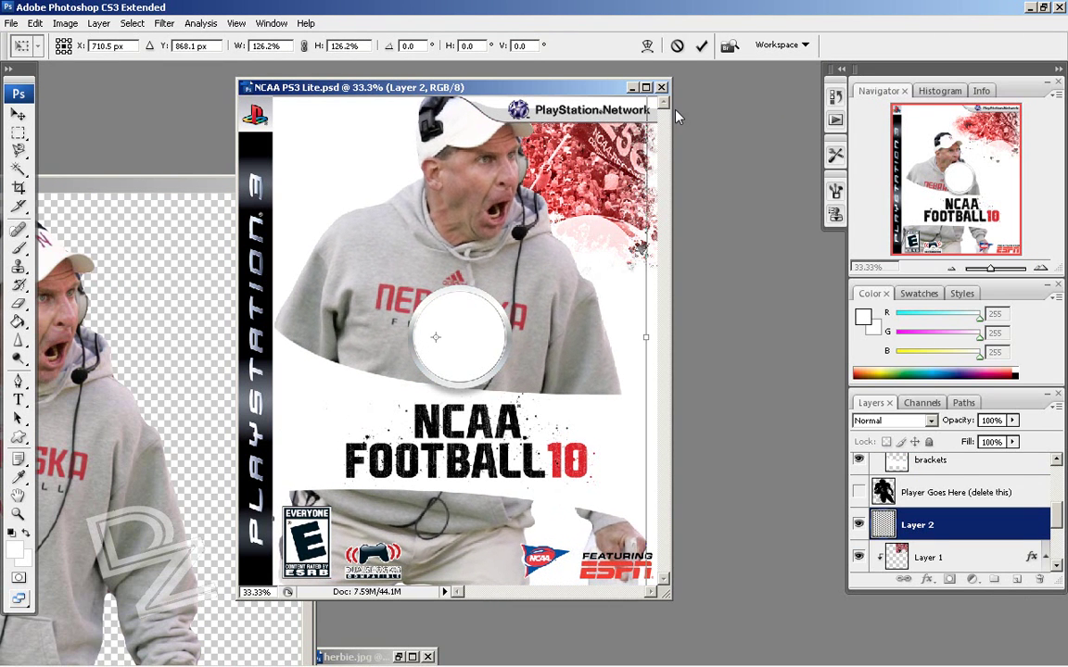
left_click_drag(533, 318, 493, 341)
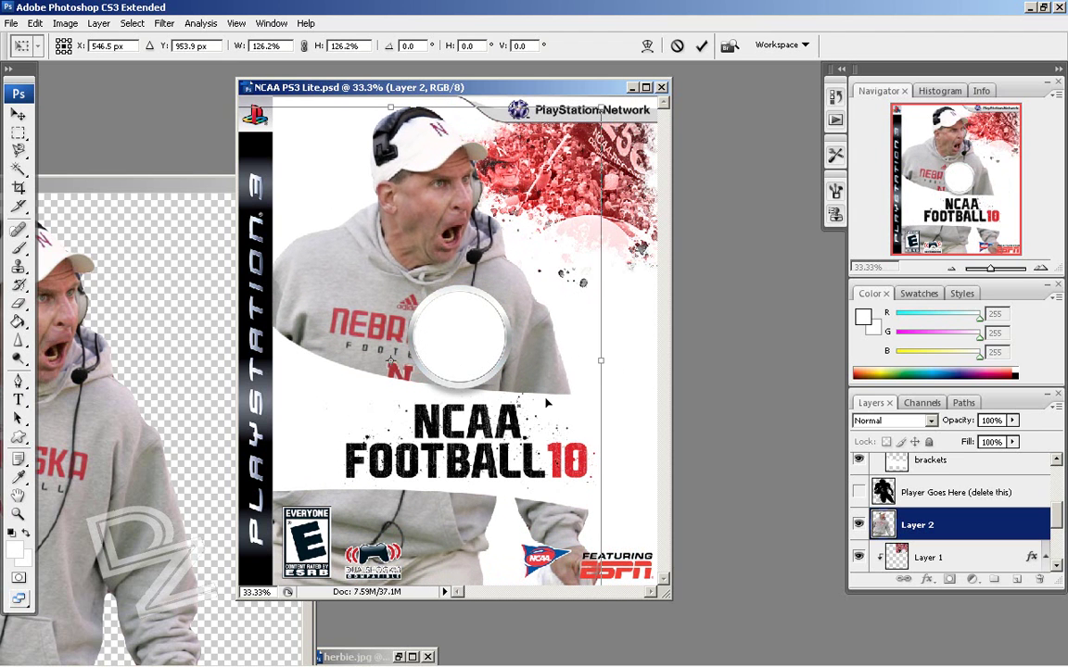
left_click_drag(611, 102, 556, 76)
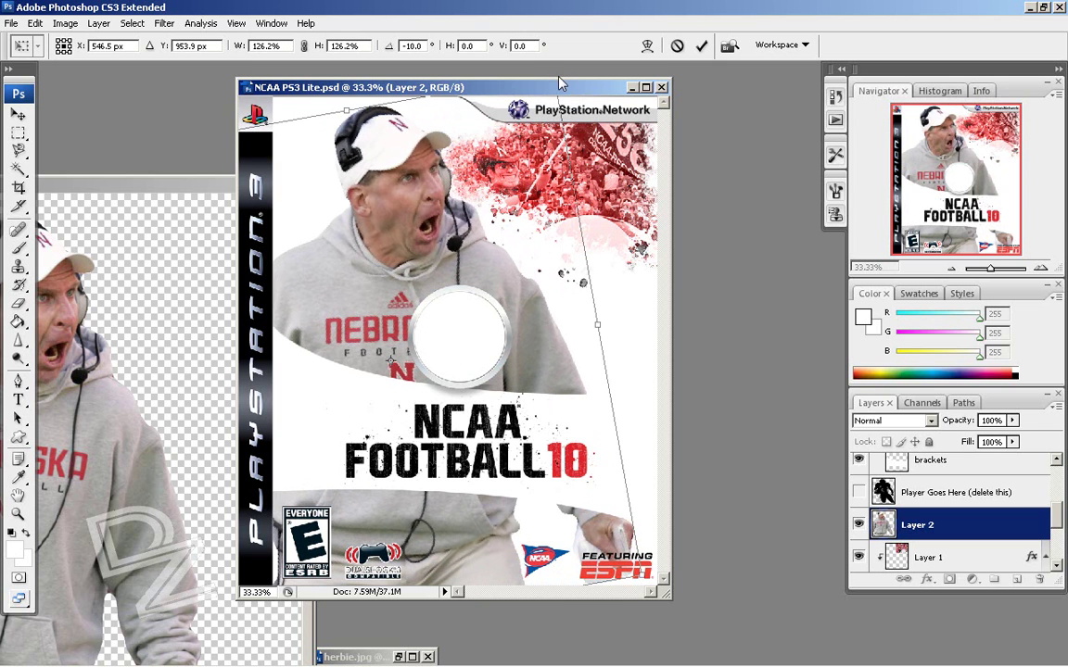
- Nudge the coach right and down, settle on 126.2% scale and -7.5° tilt, and apply
key("Right")
key("Right")
key("Right")
key("Right")
key("Right")
key("Right")
key("Right")
key("Right")
key("Right")
key("Right")
key("Right")
key("Right")
key("Right")
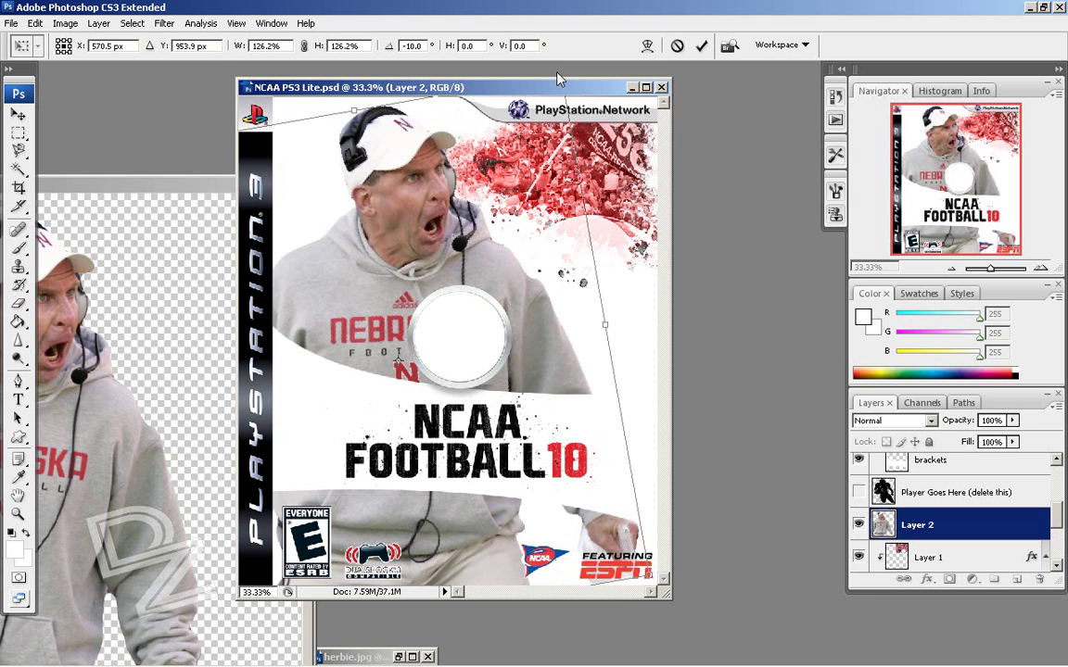
key("Right")
key("Right")
key("Right")
key("Right")
key("Right")
key("Right")
key("Right")
key("Right")
key("Down")
key("Down")
key("Right")
key("Right")
key("Right")
key("Right")
key("Right")
key("Right")
key("Right")
key("Right")
key("Right")
key("Right")
key("Down")
key("Right")
key("Right")
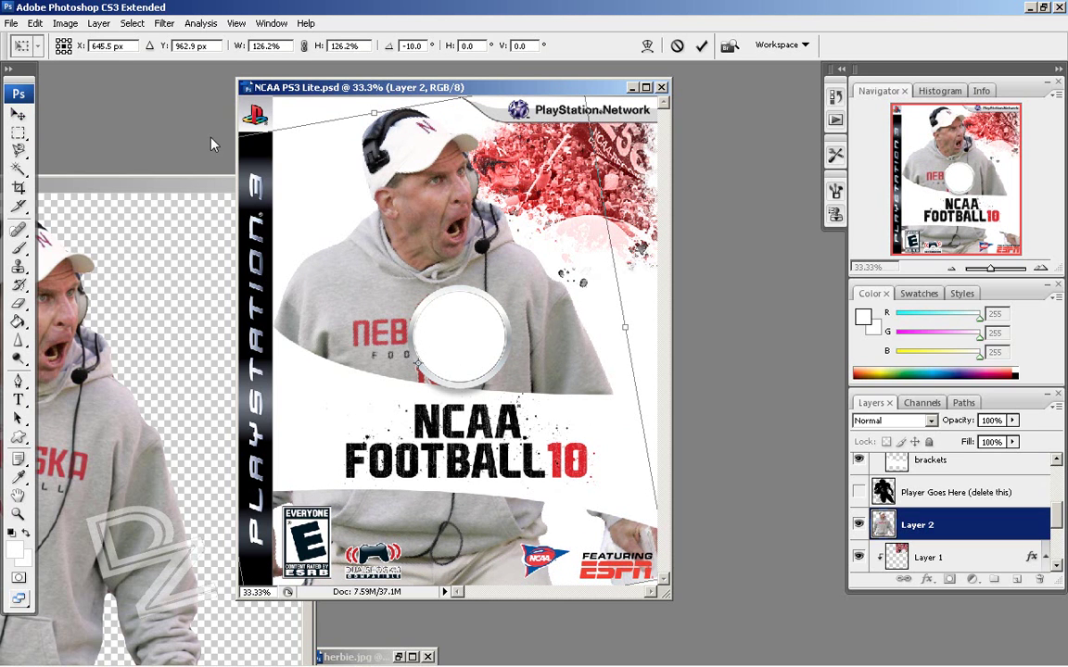
double_click(586, 88)
left_click_drag(128, 158, 142, 153)
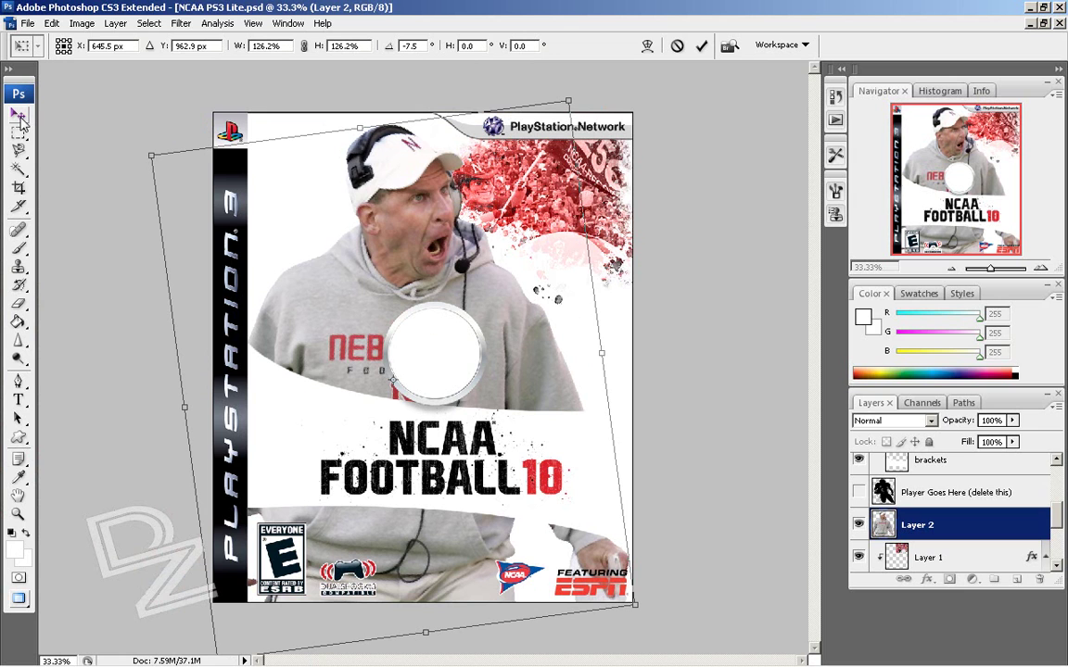
left_click(19, 115)
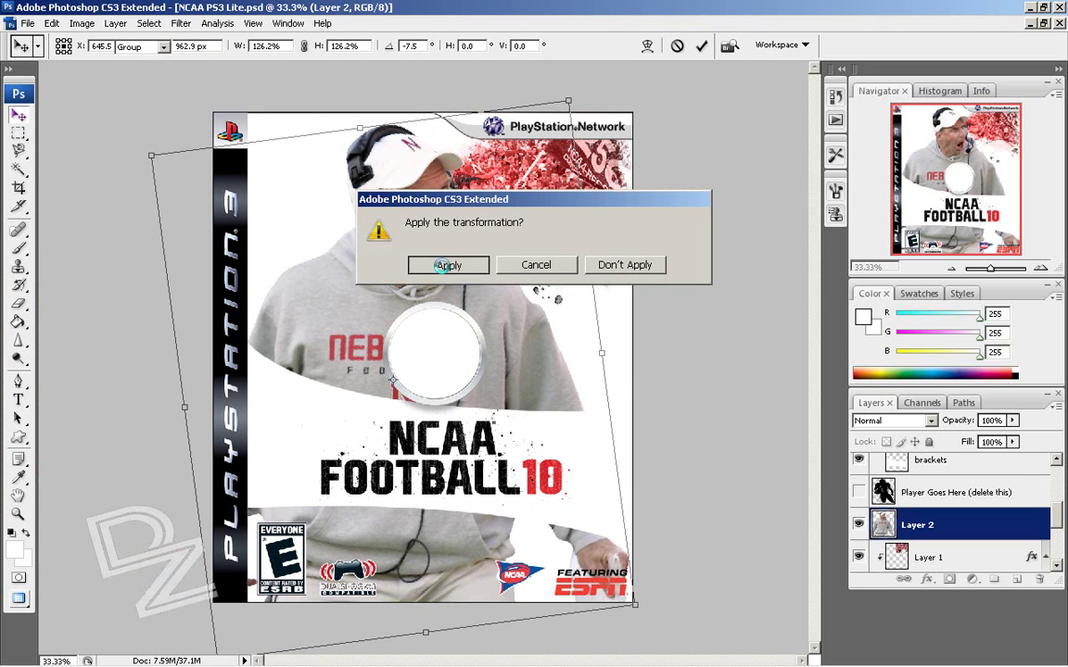
left_click(447, 266)
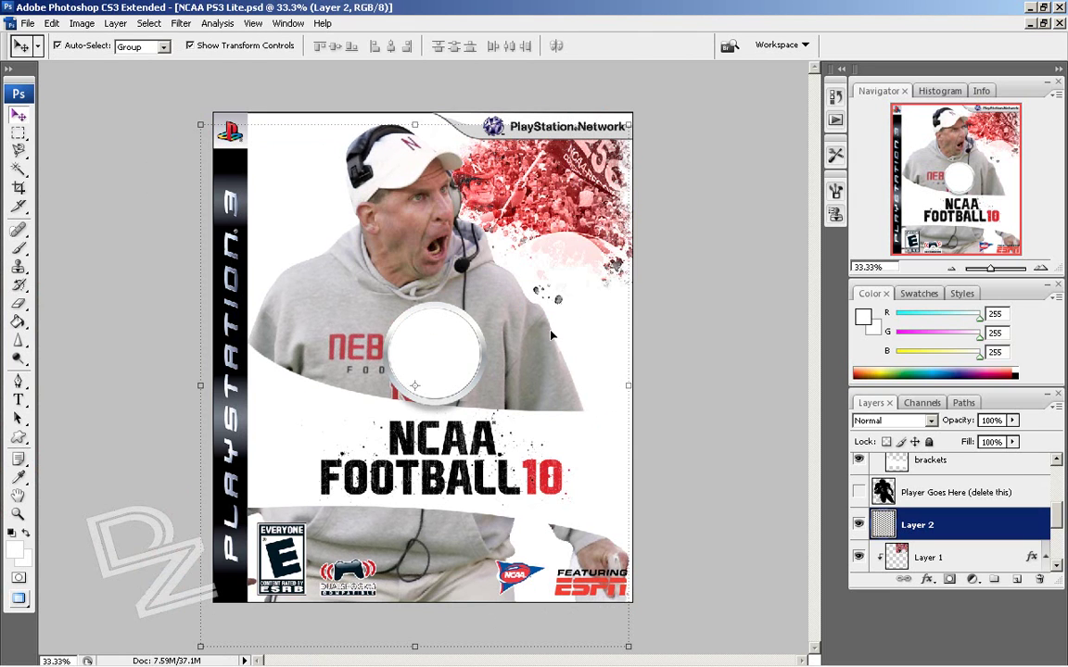
left_click(749, 251)
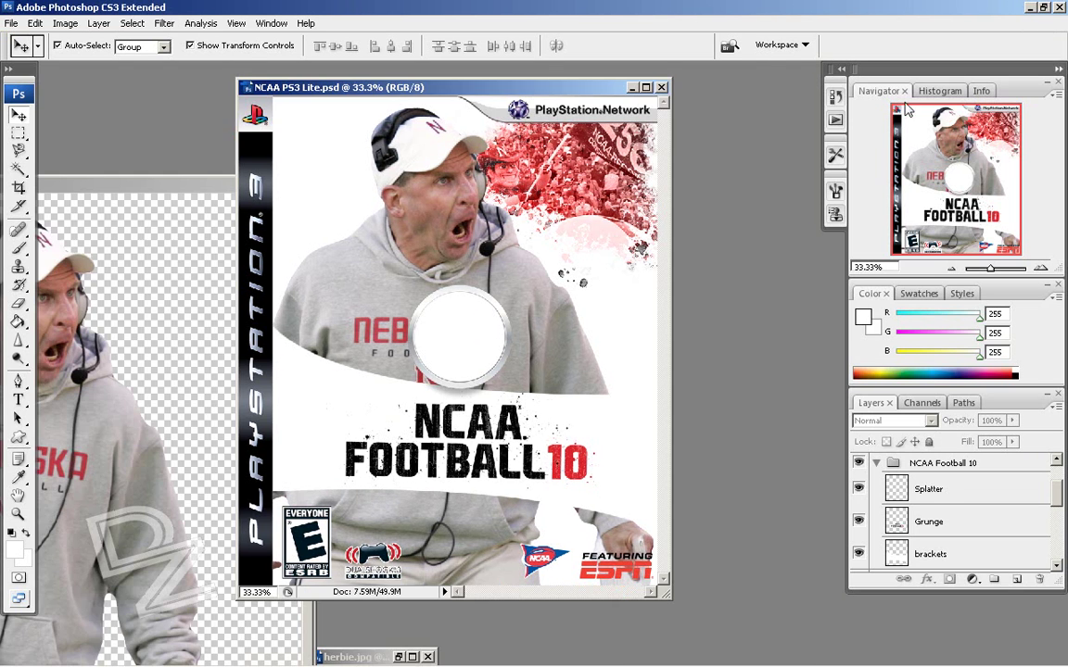
- Close the bo.jpg coach cutout without saving changes
left_click(1044, 23)
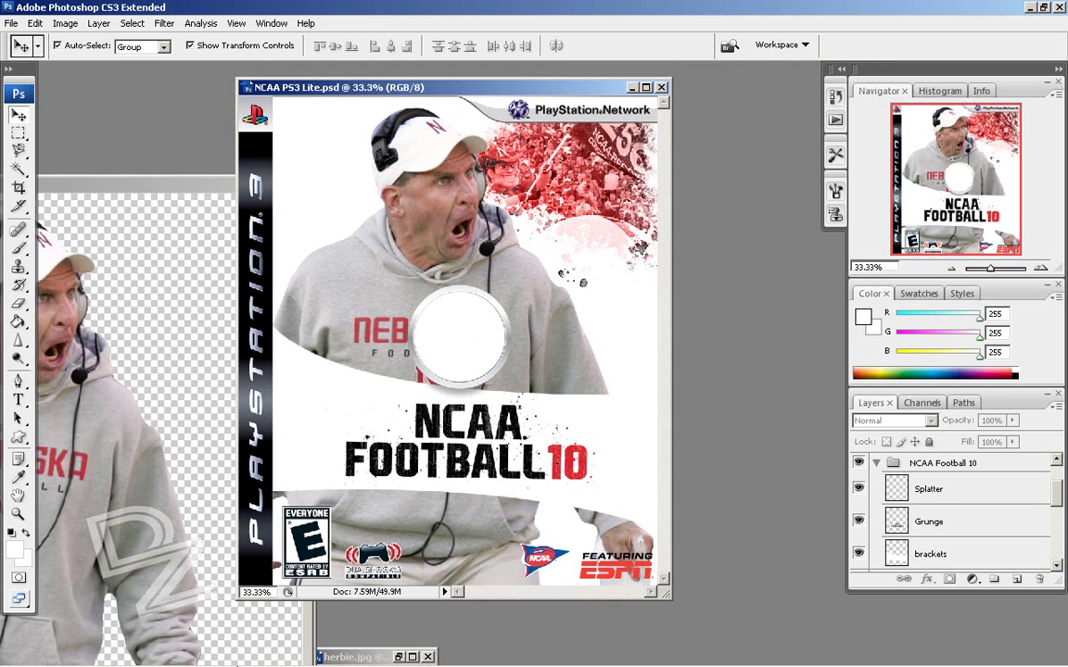
left_click(369, 660)
left_click_drag(371, 658, 468, 638)
left_click(139, 182)
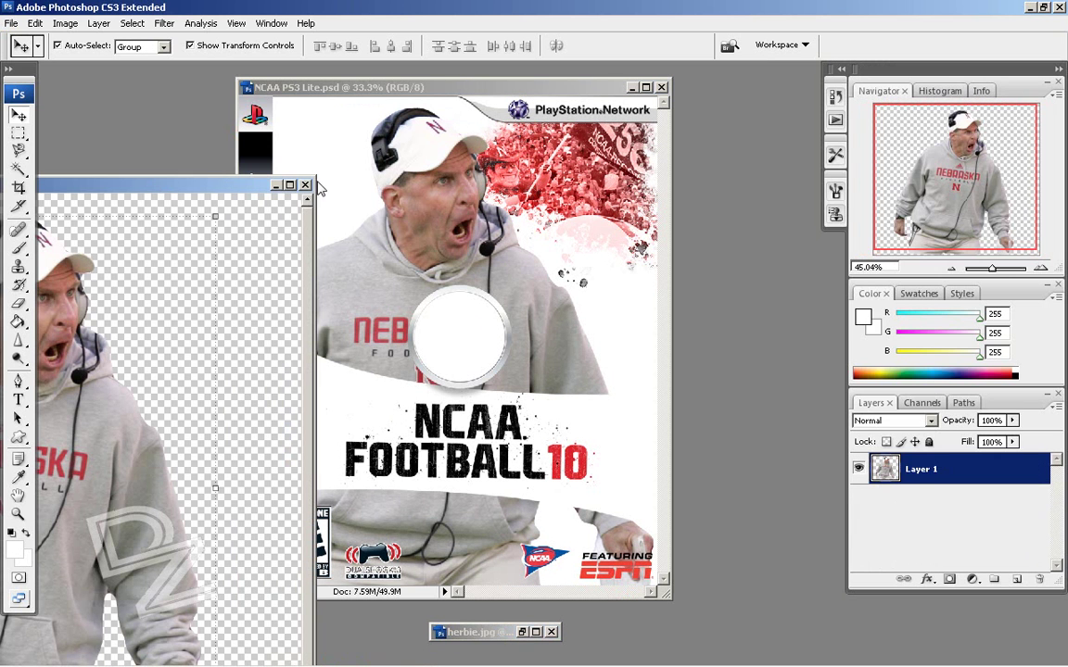
left_click(305, 185)
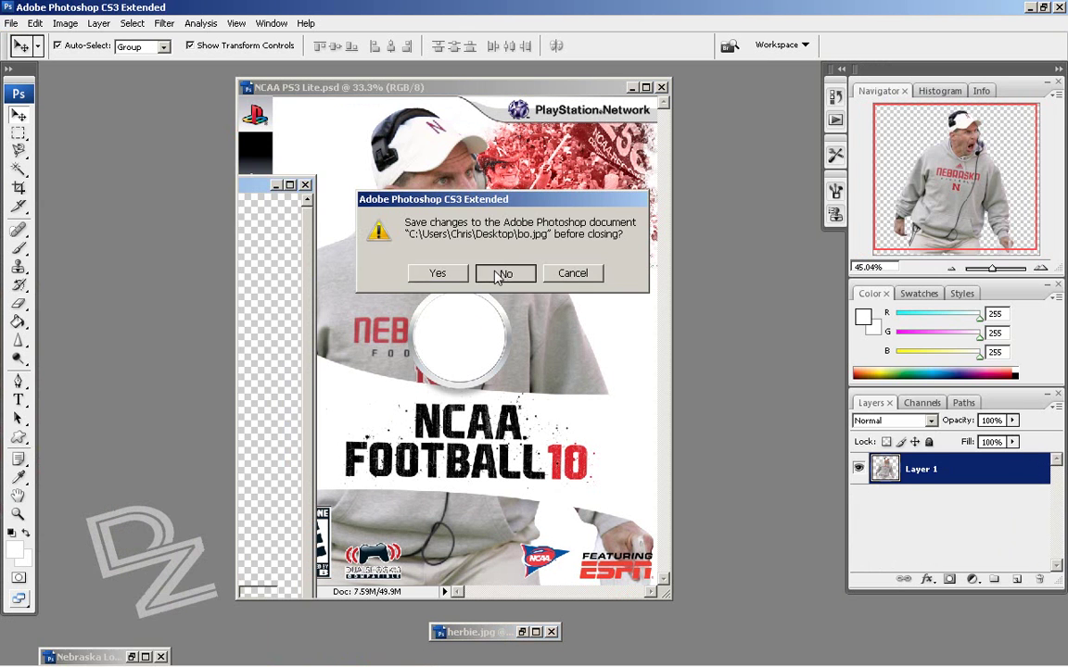
left_click(501, 275)
- Copy the Nebraska logo onto the cover as Layer 3, scaled to 56.8% inside the orb
left_click_drag(102, 660, 175, 381)
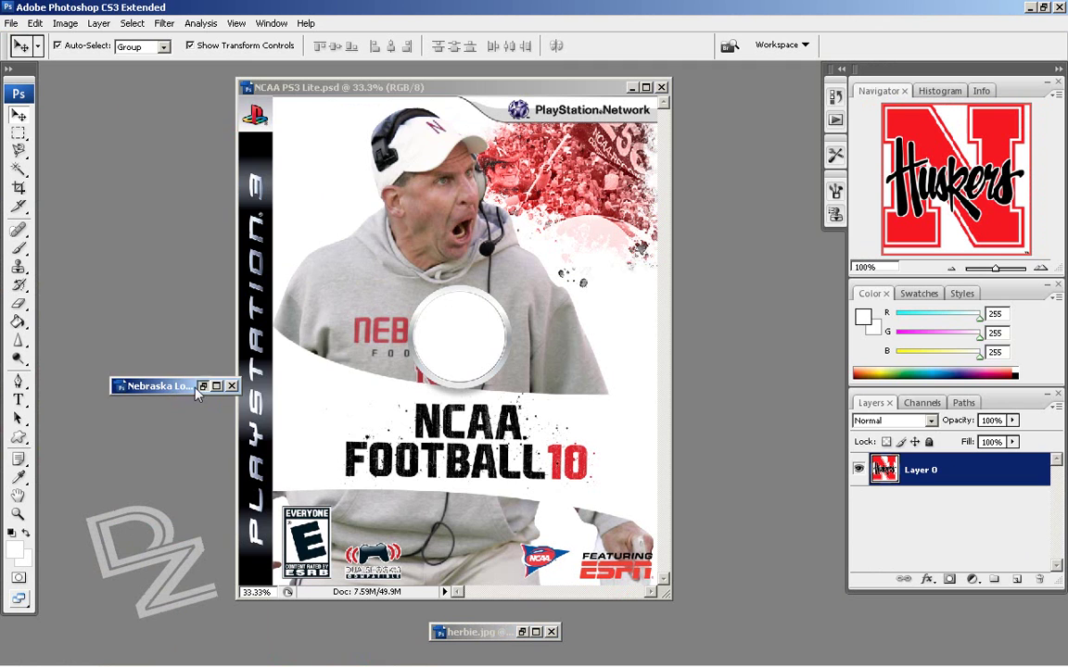
left_click(208, 381)
left_click_drag(334, 108, 777, 188)
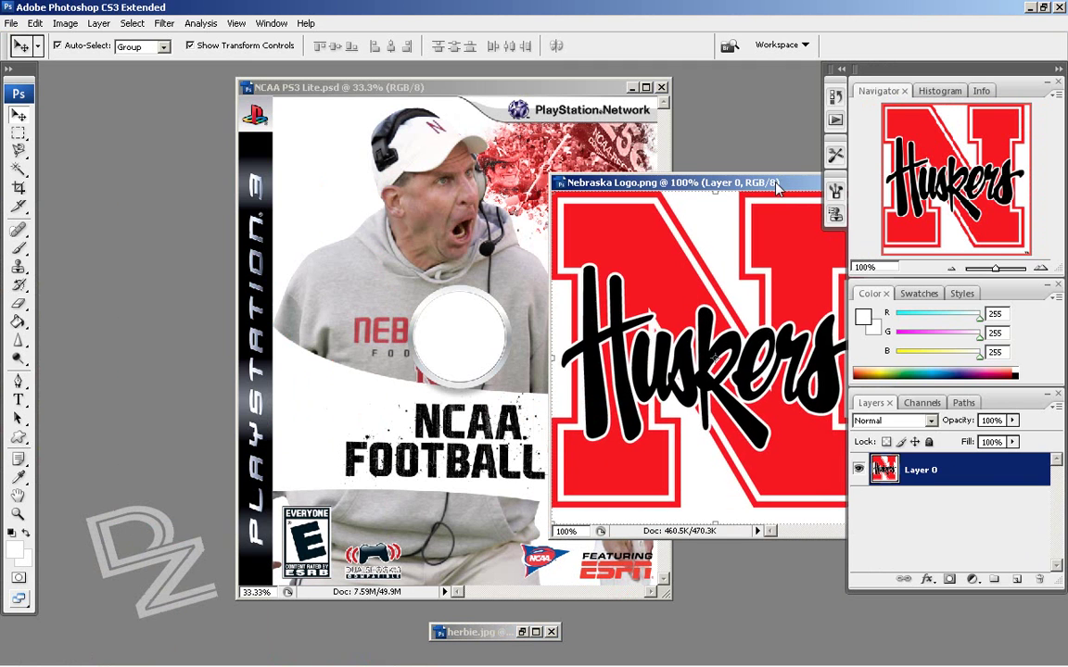
left_click_drag(777, 284, 440, 314)
key("ctrl+bracketleft")
key("ctrl+bracketleft")
key("ctrl+bracketleft")
left_click_drag(521, 287, 427, 304)
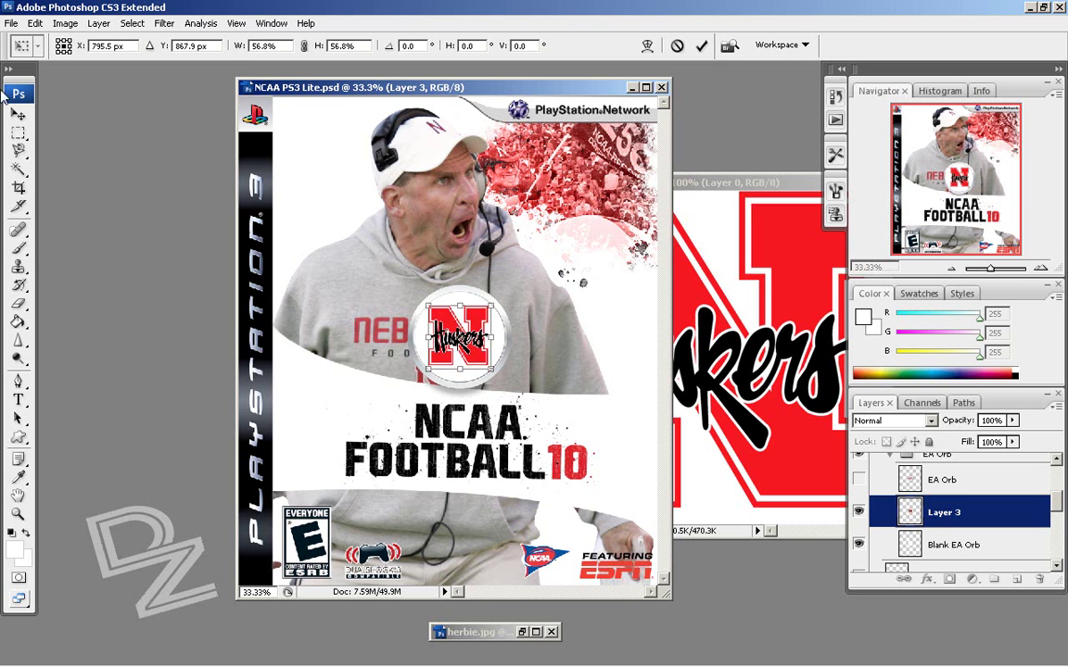
left_click(18, 114)
left_click(437, 260)
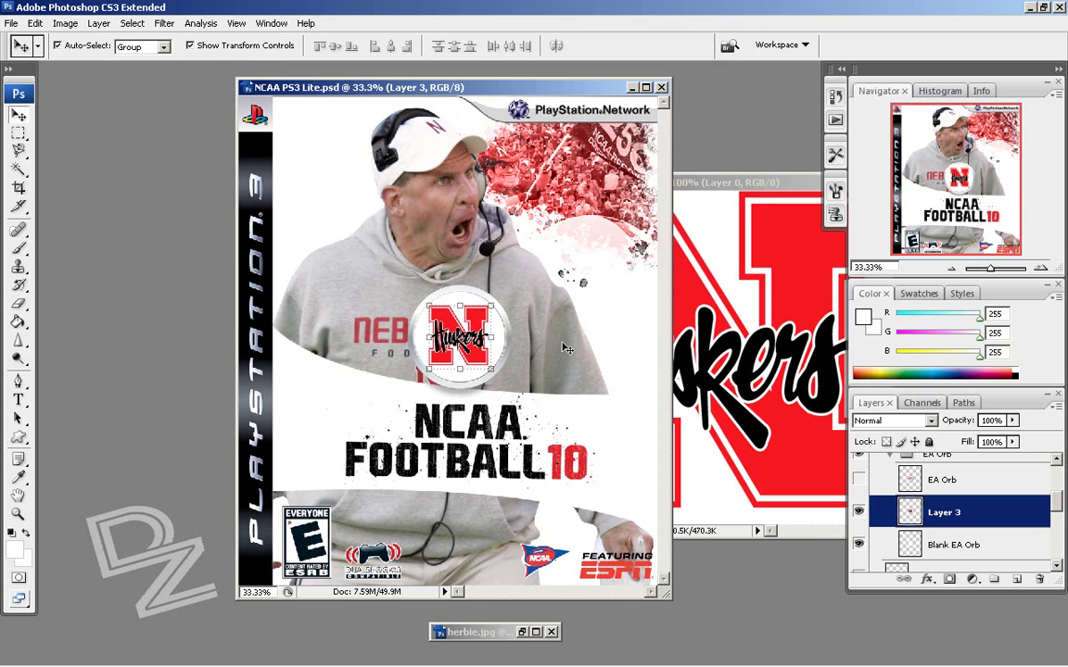
left_click(553, 342)
- Select the coach photo, Layer 2, in the Layers panel
left_click(484, 350)
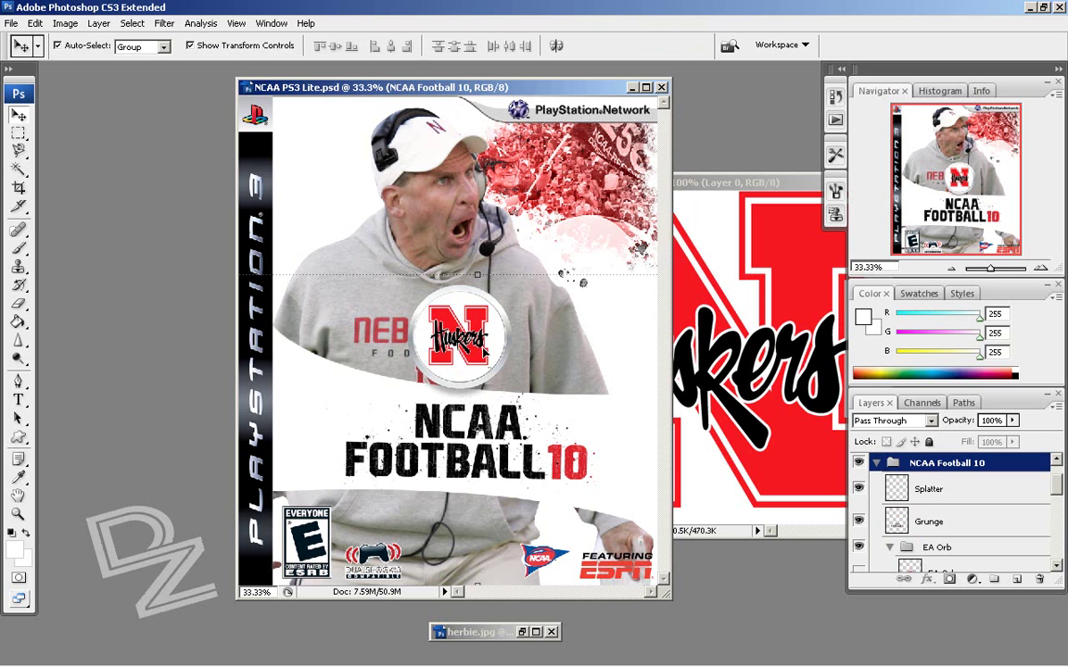
left_click(927, 522)
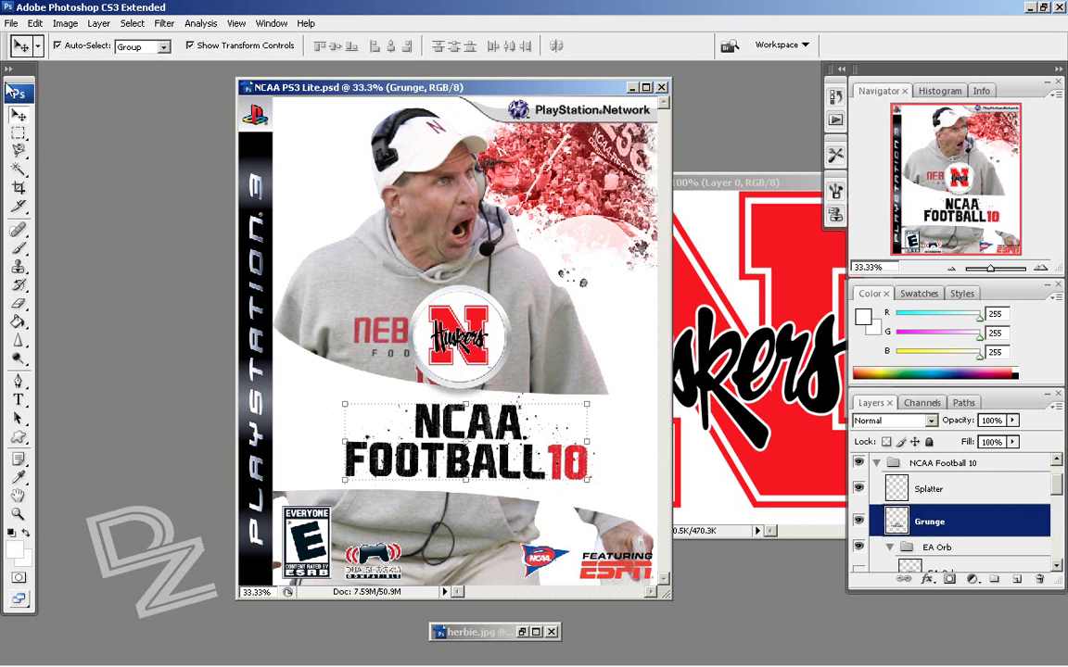
left_click_drag(1063, 489, 1063, 533)
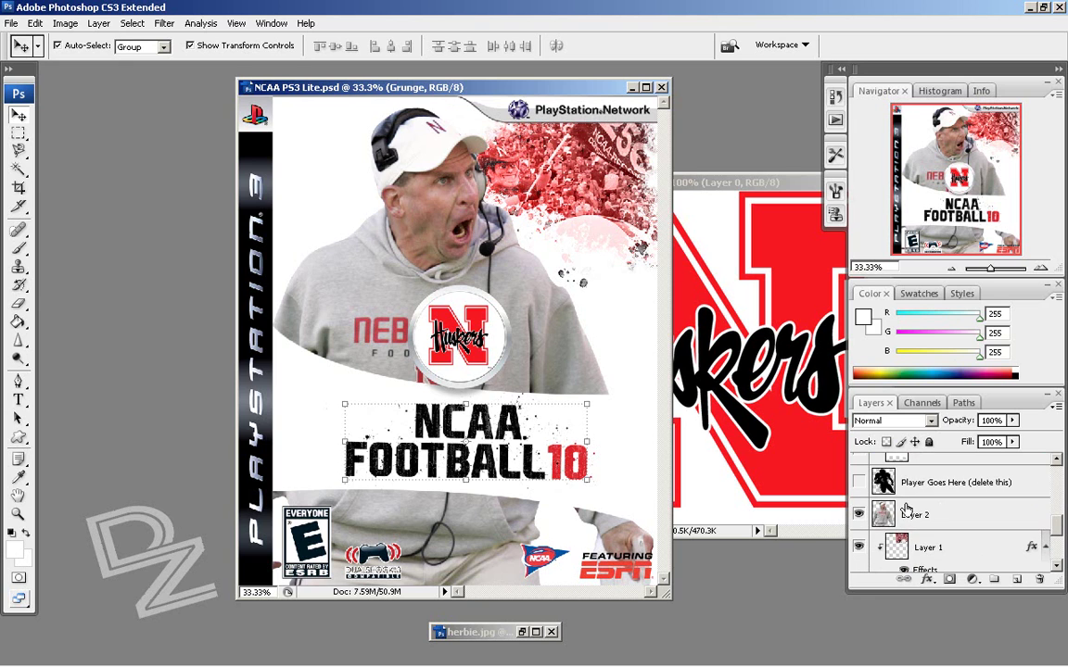
left_click(918, 517)
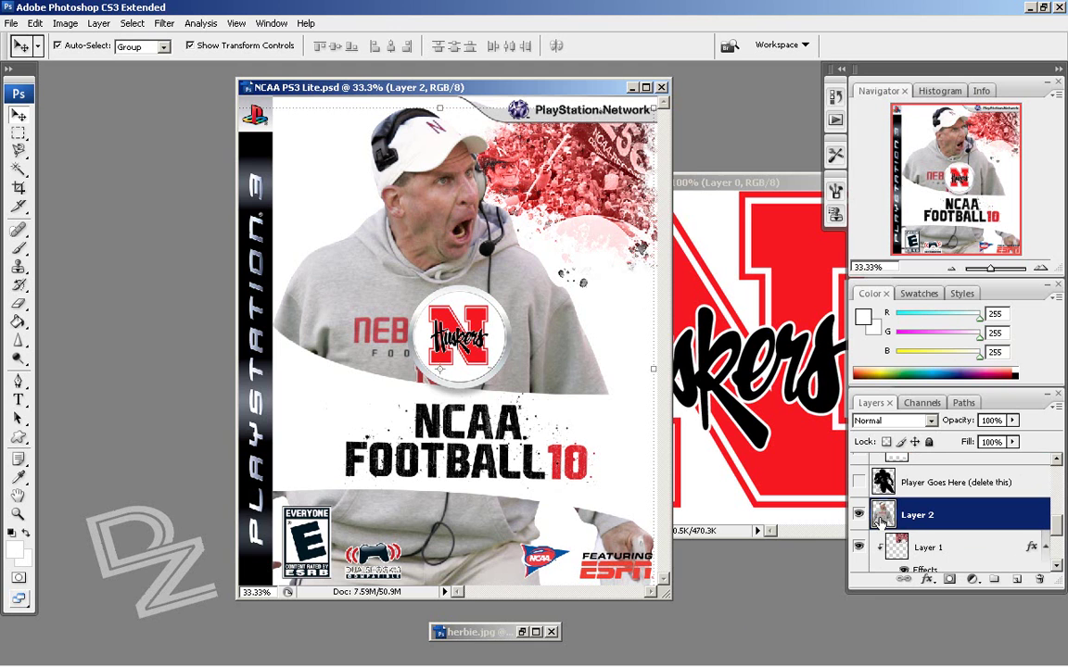
- Apply Brightness/Contrast to the coach layer with Contrast +91 and Brightness -12
left_click(72, 26)
mouse_move(74, 63)
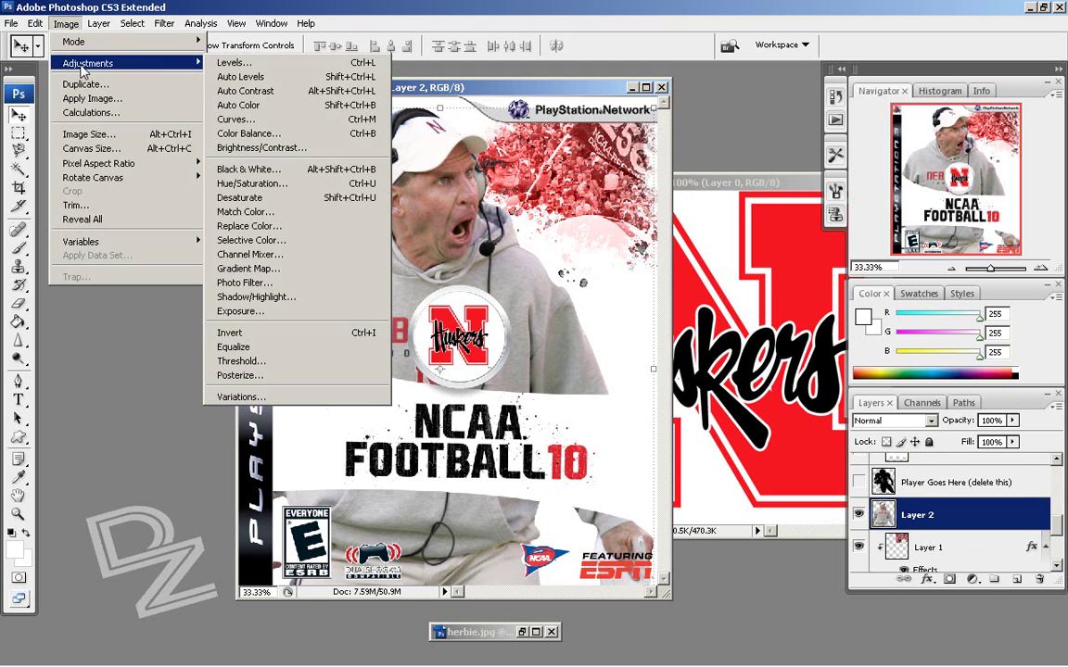
left_click(306, 150)
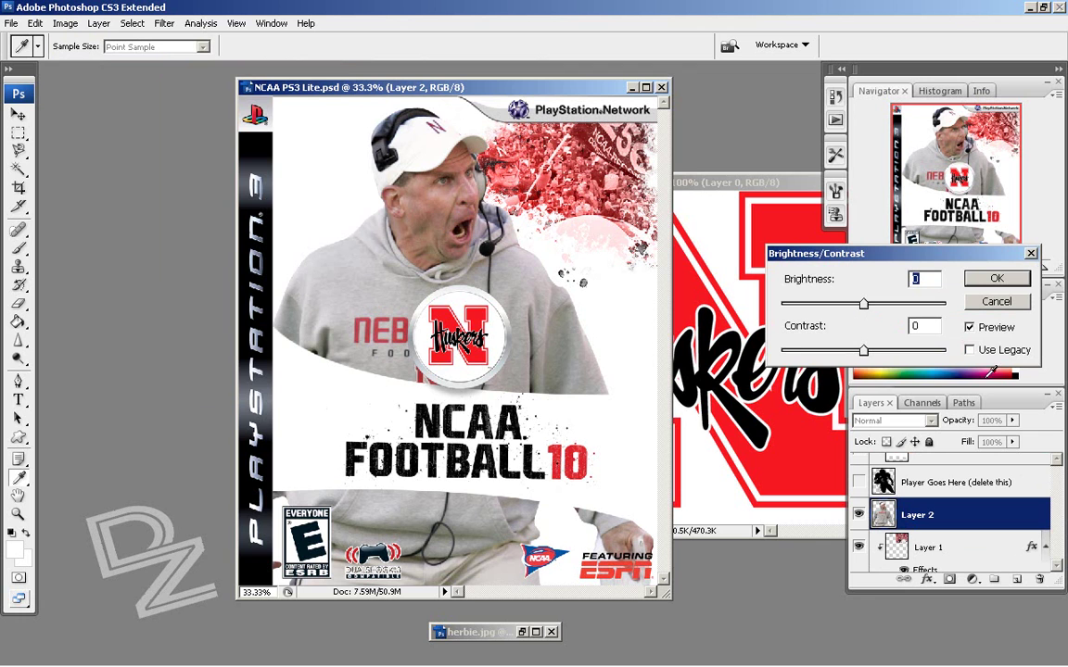
left_click(943, 353)
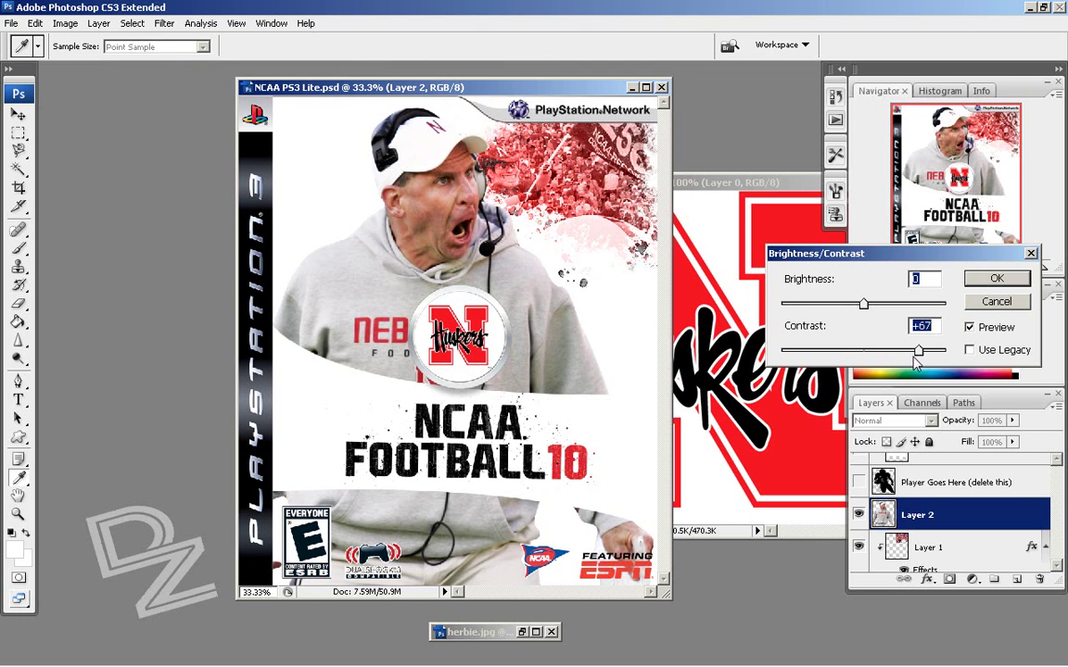
left_click_drag(947, 356, 940, 353)
left_click_drag(871, 306, 877, 312)
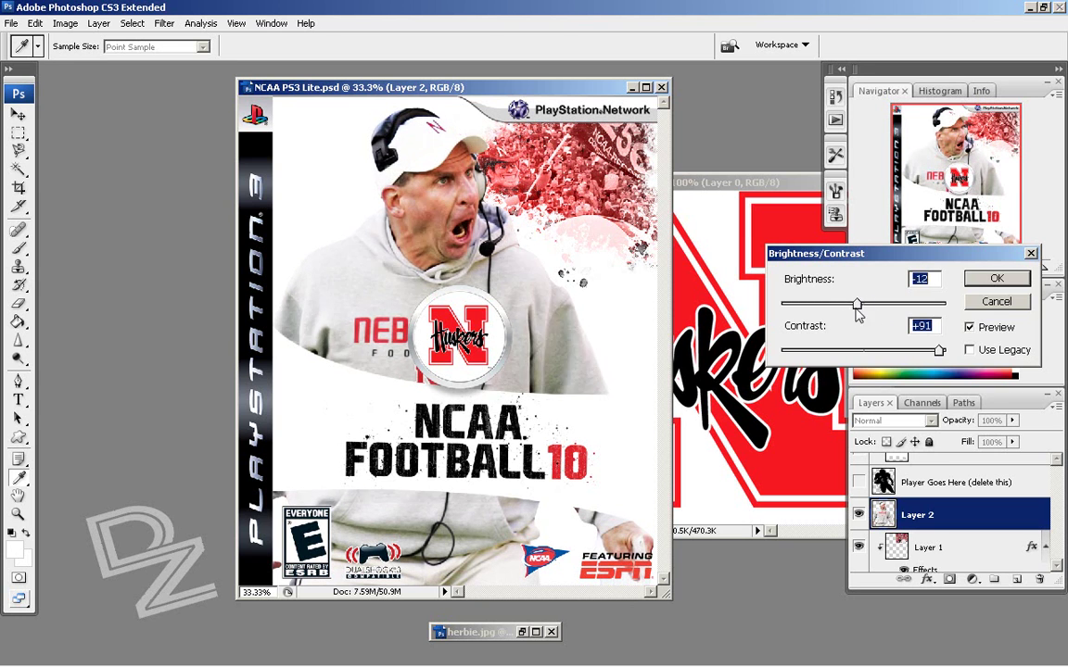
key("Return")
key("v")
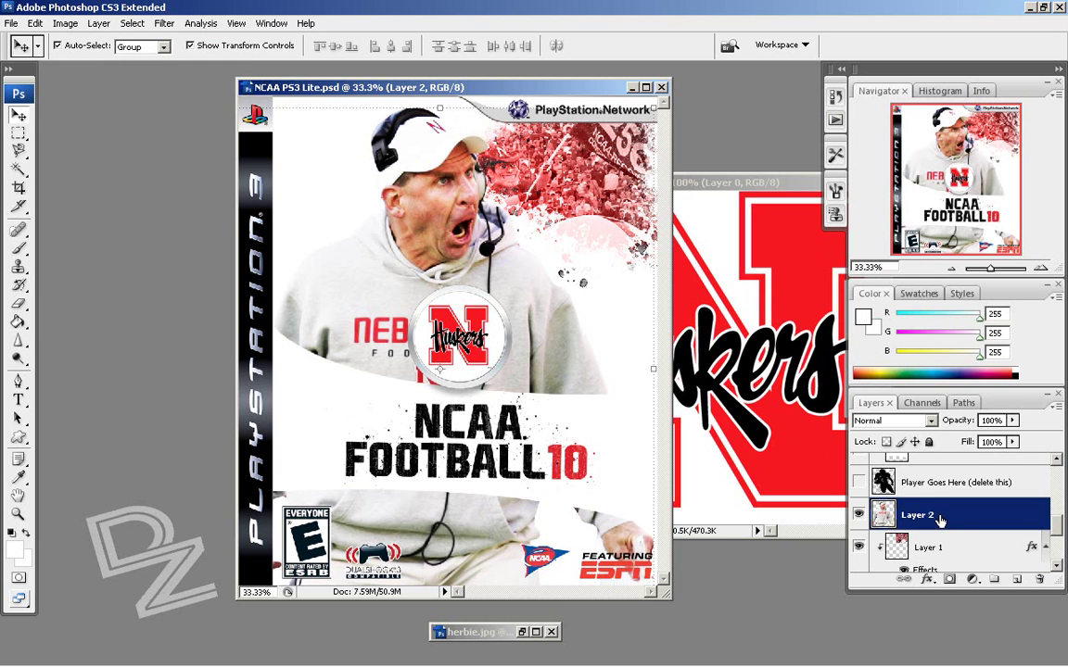
- Add a new empty layer above the coach photo and name it 'Paint'
left_click(99, 23)
mouse_move(107, 40)
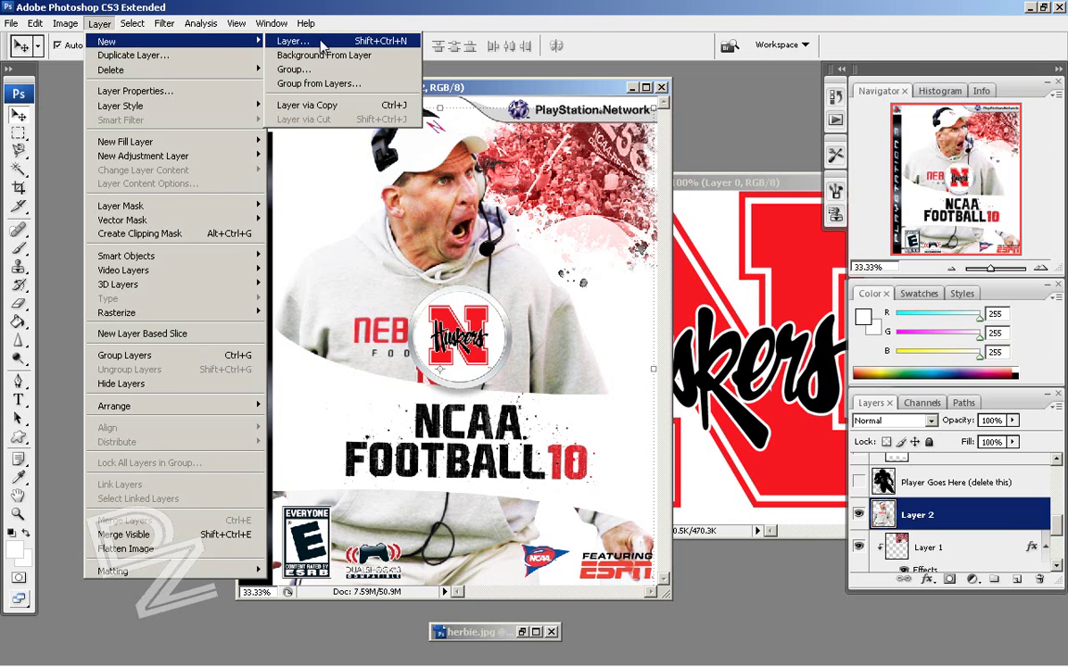
left_click(293, 41)
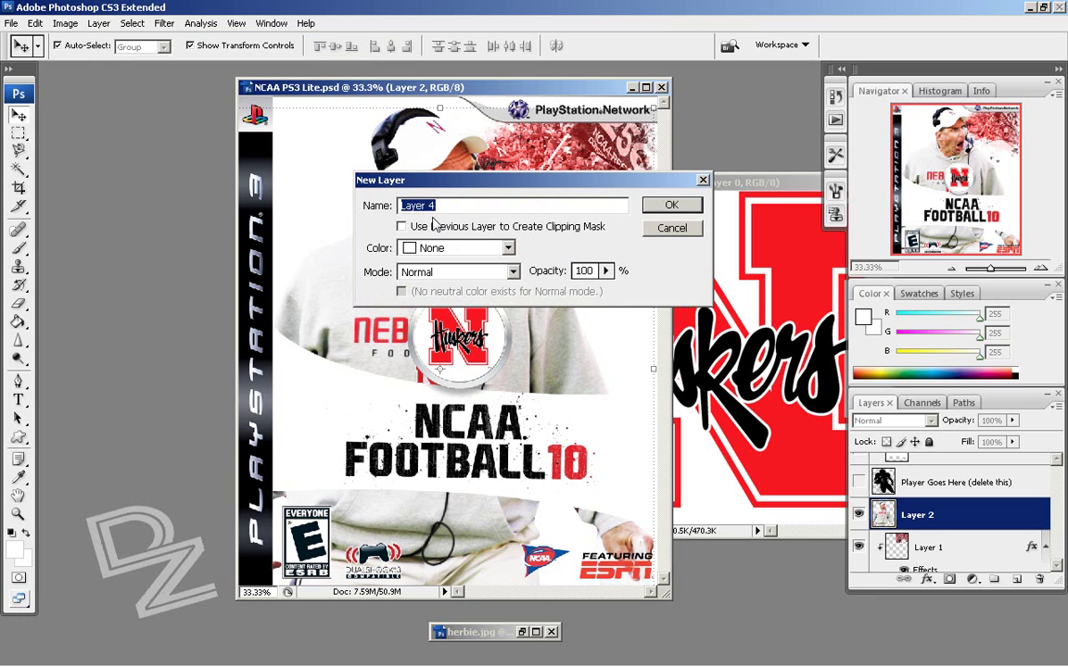
left_click(666, 206)
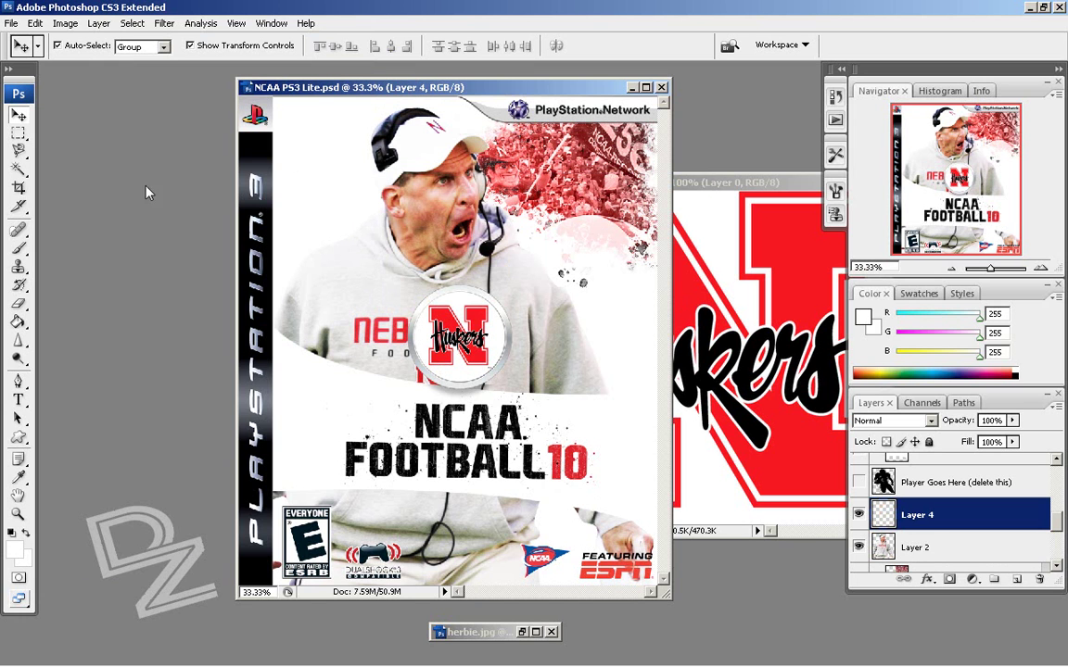
double_click(915, 518)
type("Paint")
key("Return")
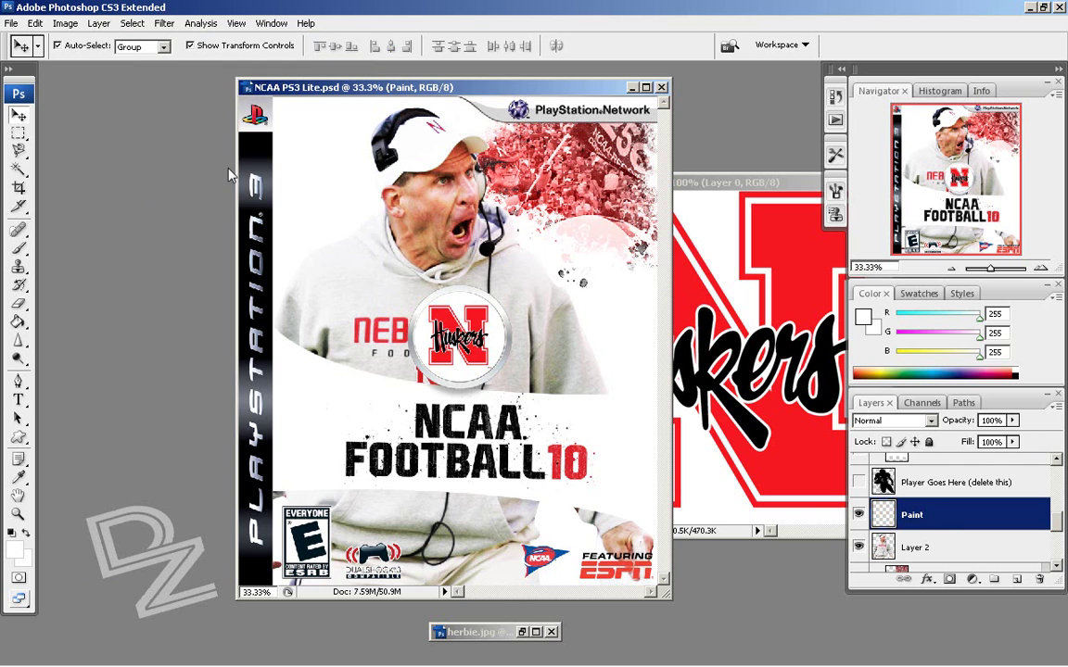
- Select the Brush tool and browse the brush presets for a soft 300 px brush
left_click(19, 249)
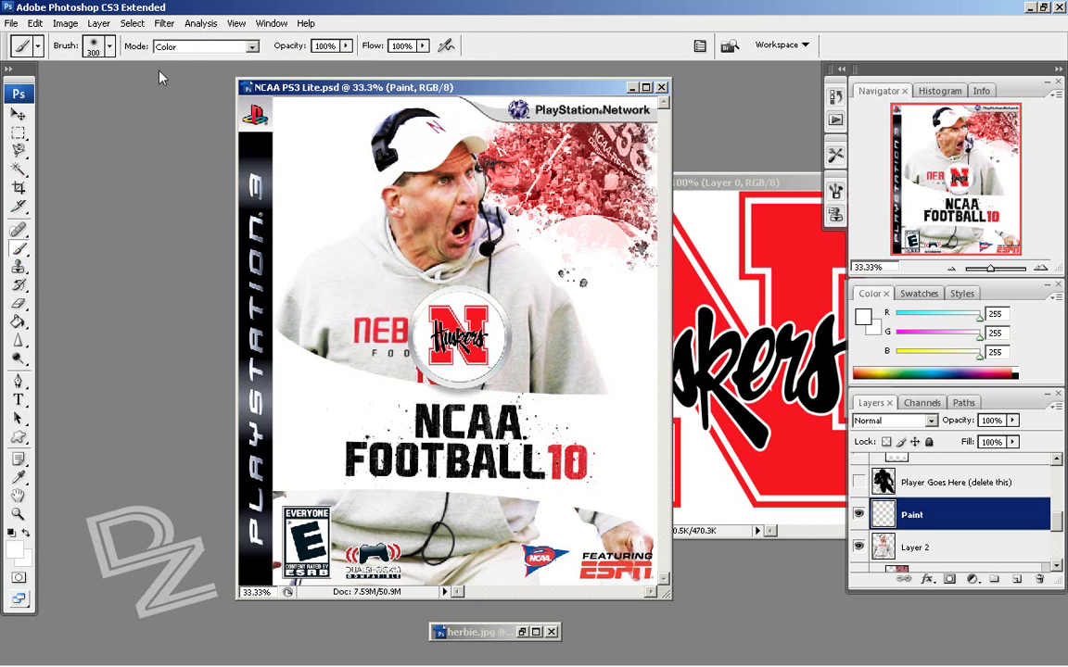
left_click(109, 46)
left_click(188, 230)
scroll(189, 241, "down", 5)
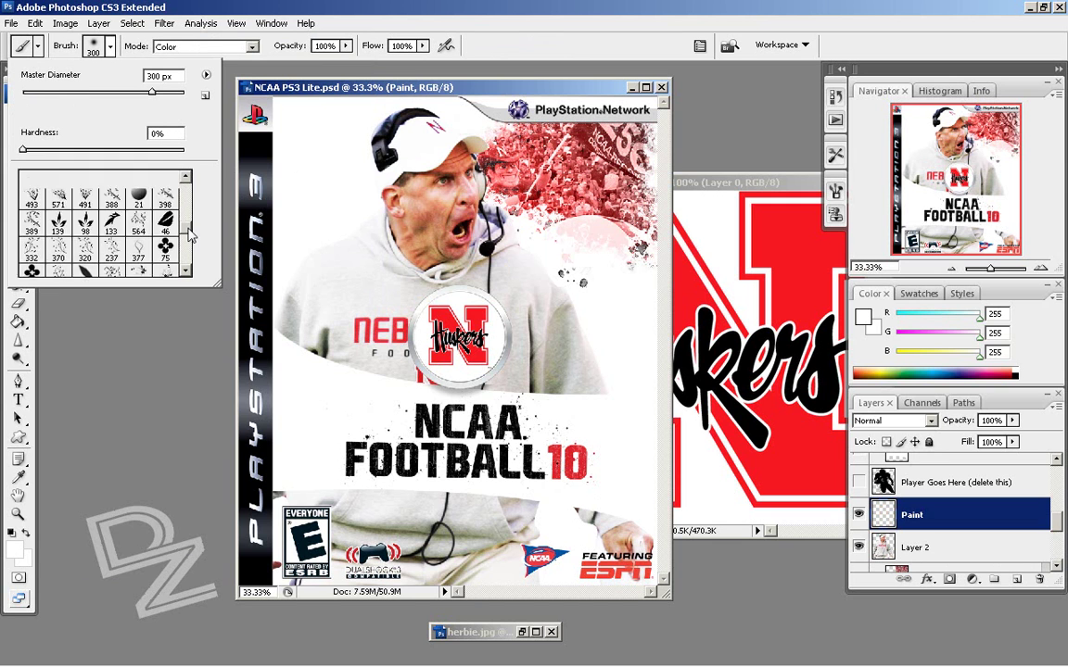
scroll(190, 246, "down", 3)
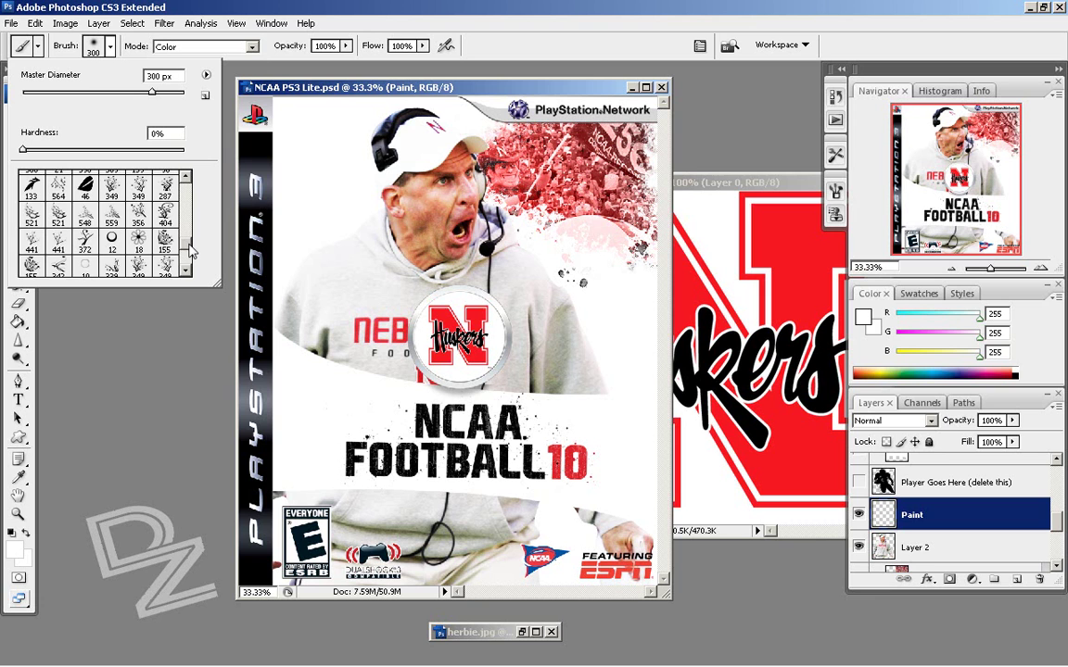
scroll(196, 256, "down", 5)
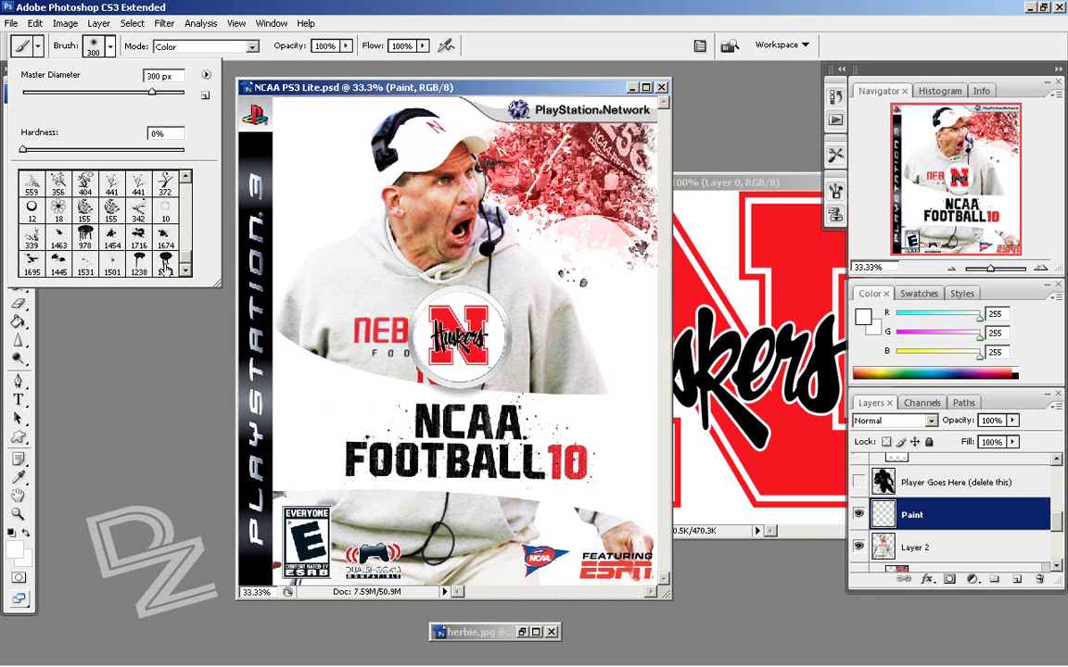
scroll(196, 256, "up", 3)
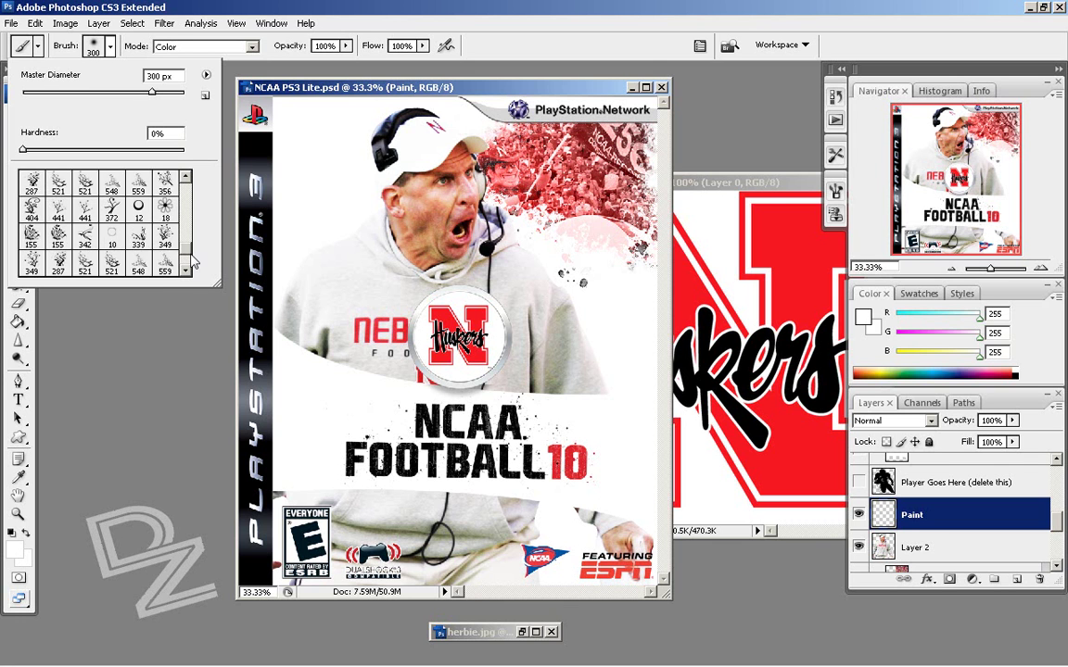
scroll(196, 256, "up", 4)
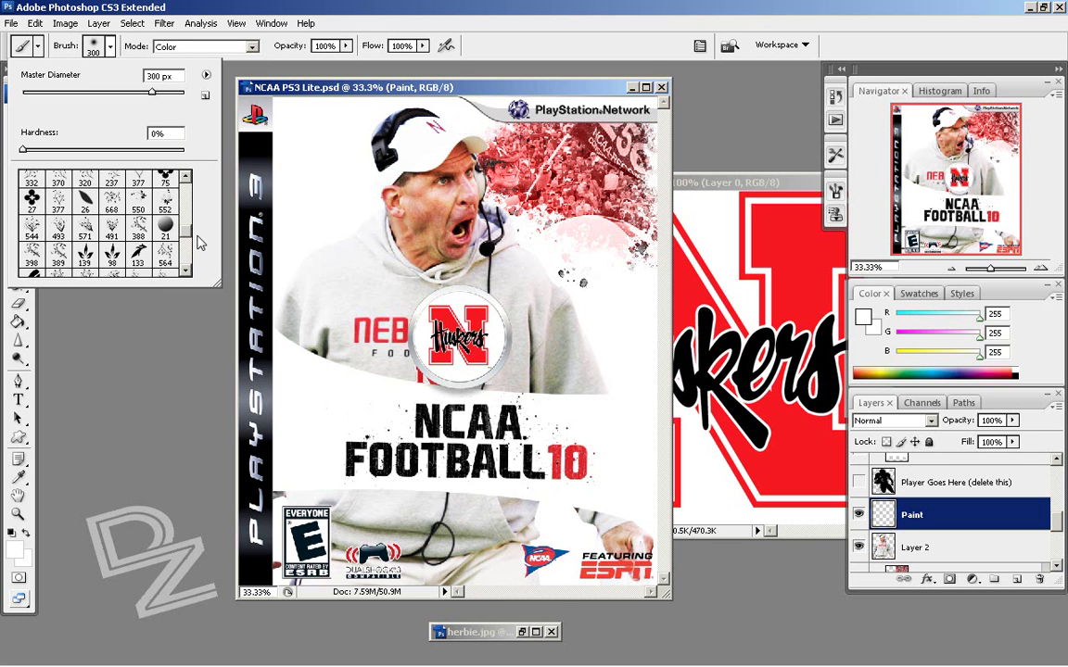
scroll(204, 236, "up", 5)
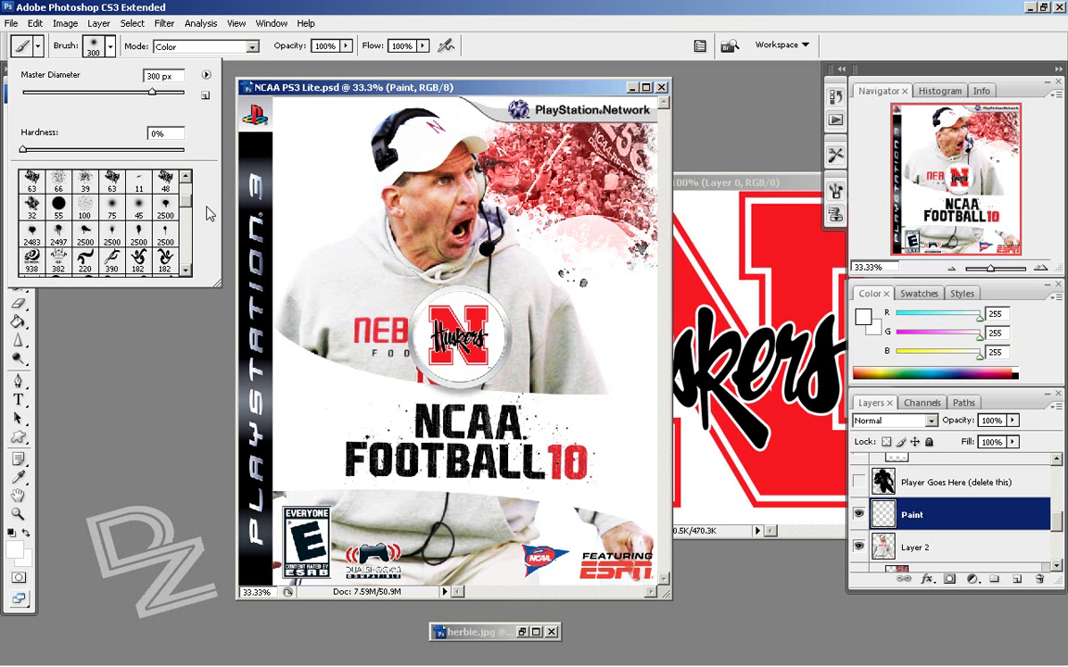
scroll(191, 208, "down", 1)
scroll(191, 208, "down", 1)
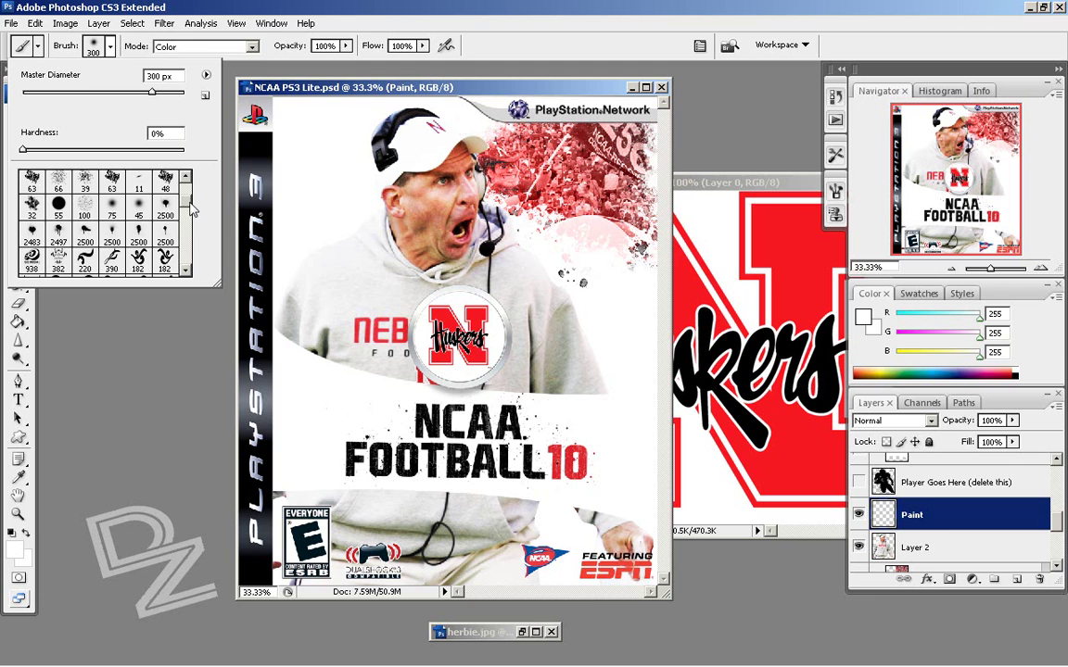